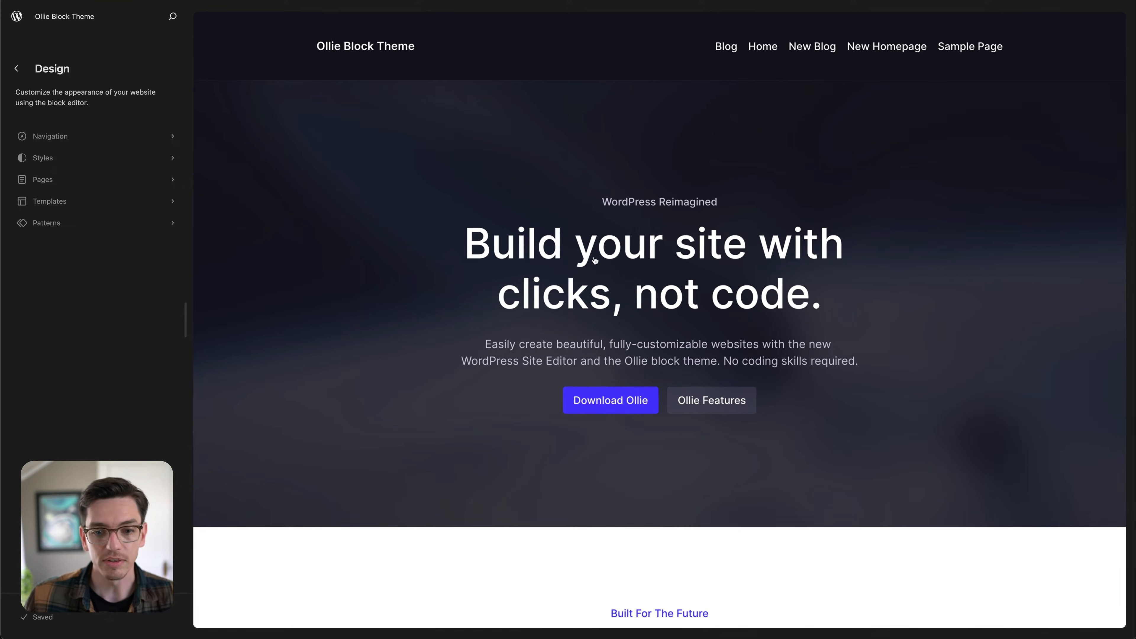
# - Look through the homepage preview, open it in the editor, and return to the Design overview
pyautogui.scroll(-10, 588, 223)
pyautogui.scroll(-15, 565, 268)
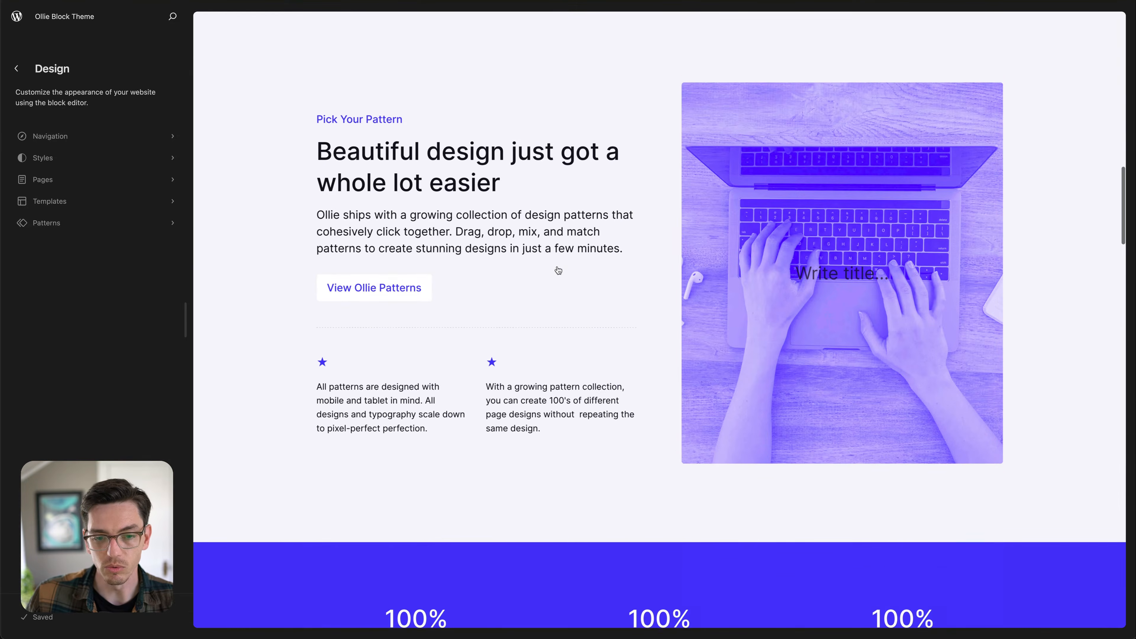
pyautogui.scroll(-8, 579, 270)
pyautogui.scroll(20, 568, 267)
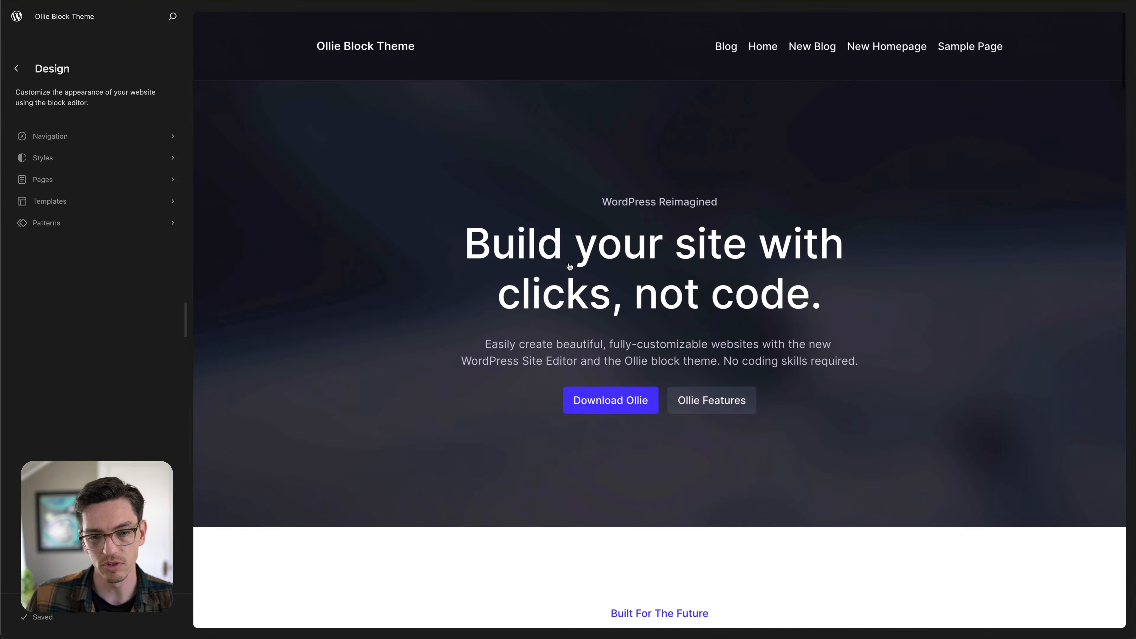
pyautogui.click(569, 199)
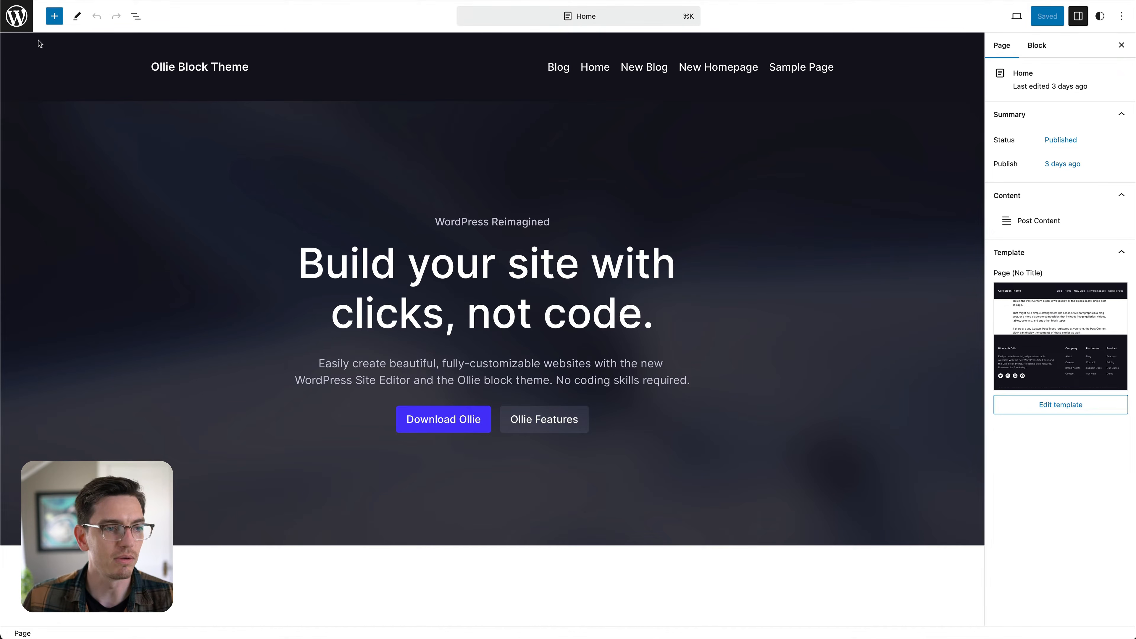
pyautogui.click(17, 18)
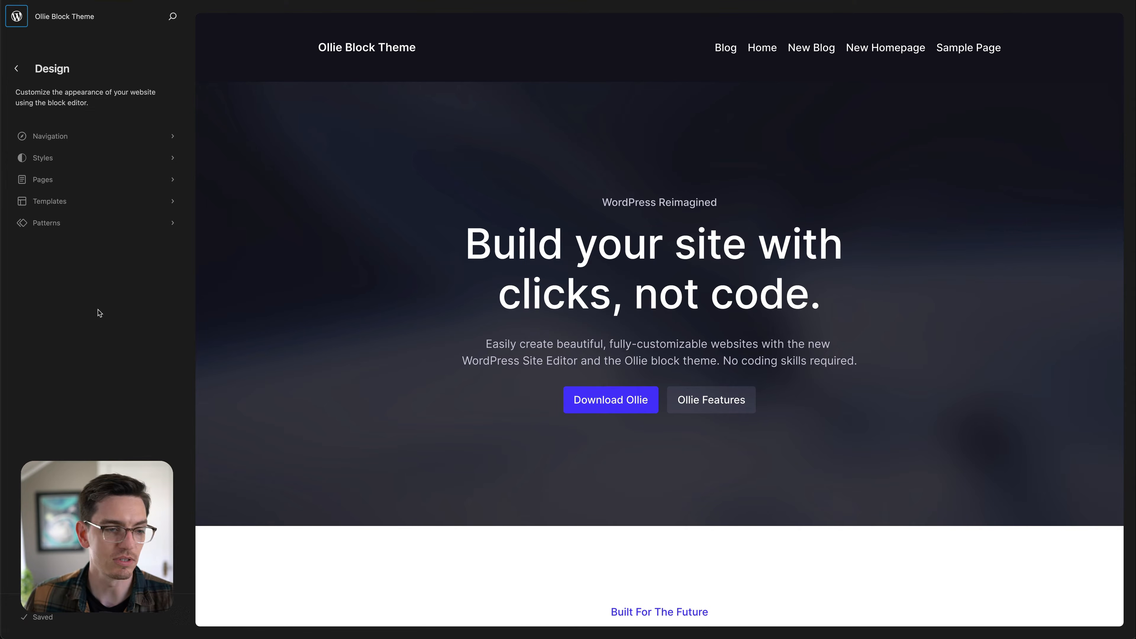
# - View the menu called Navigation in the editor and return to its list of page links
pyautogui.click(115, 146)
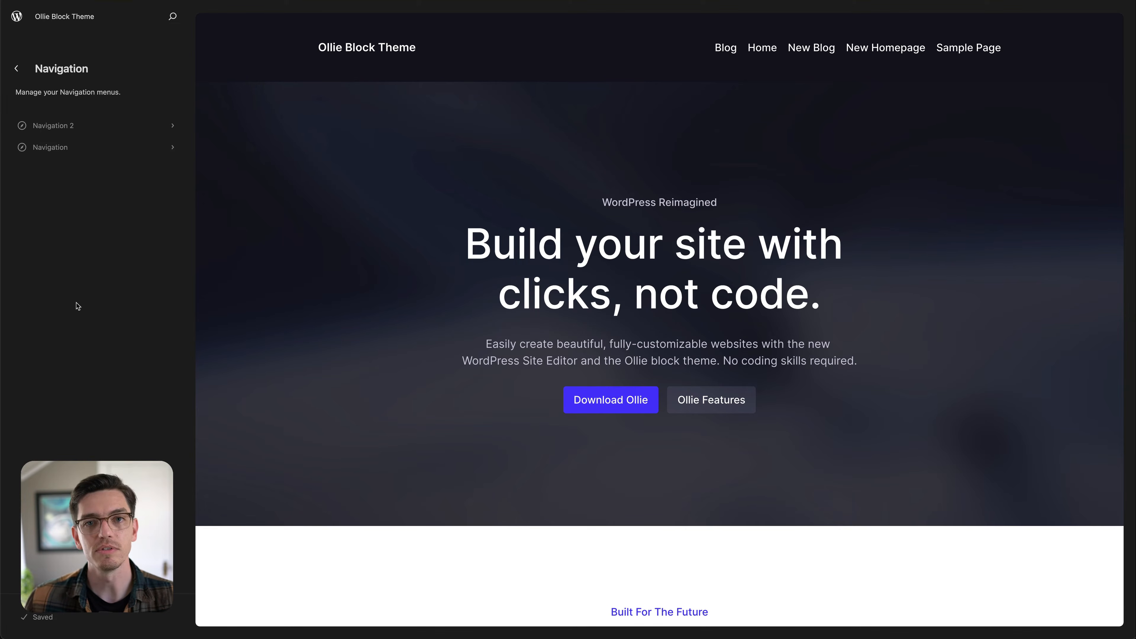
pyautogui.click(96, 148)
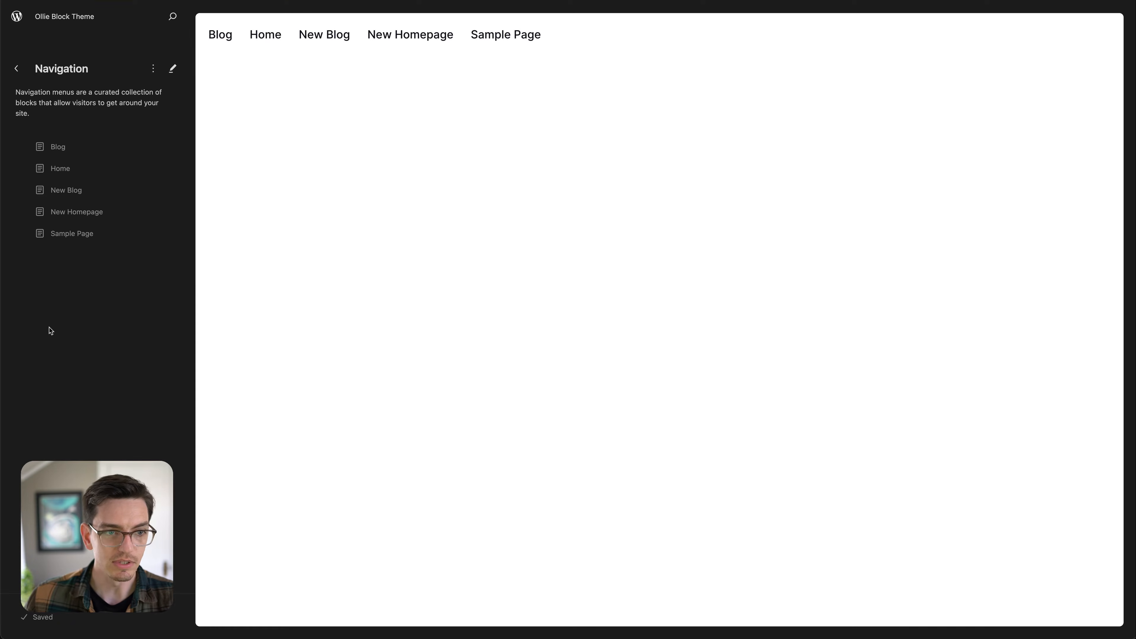
pyautogui.click(236, 95)
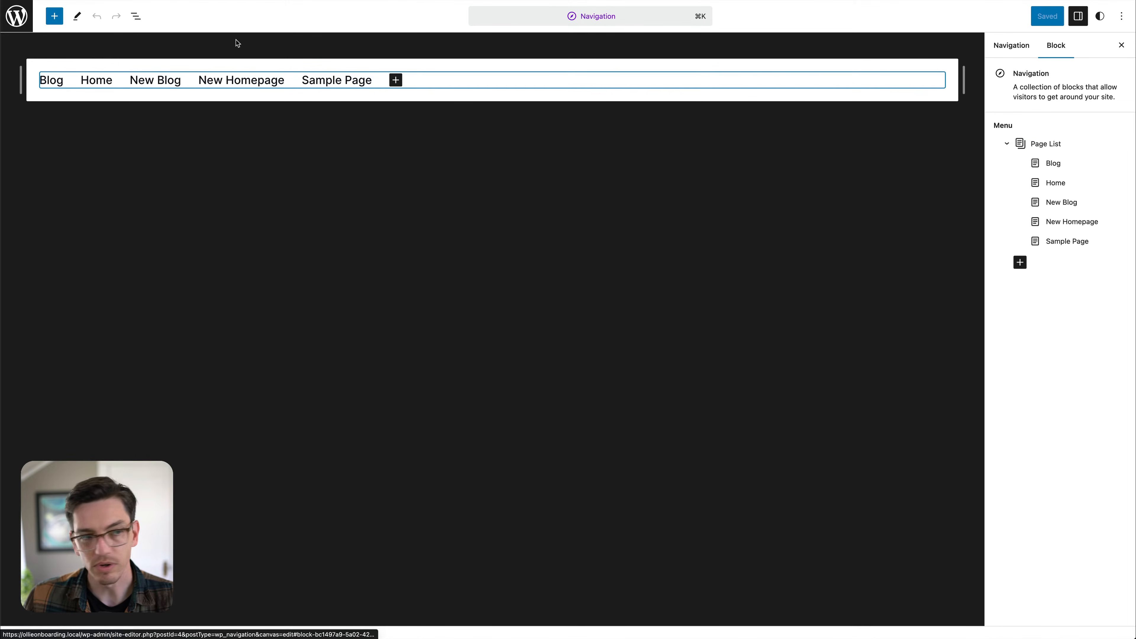
pyautogui.click(17, 16)
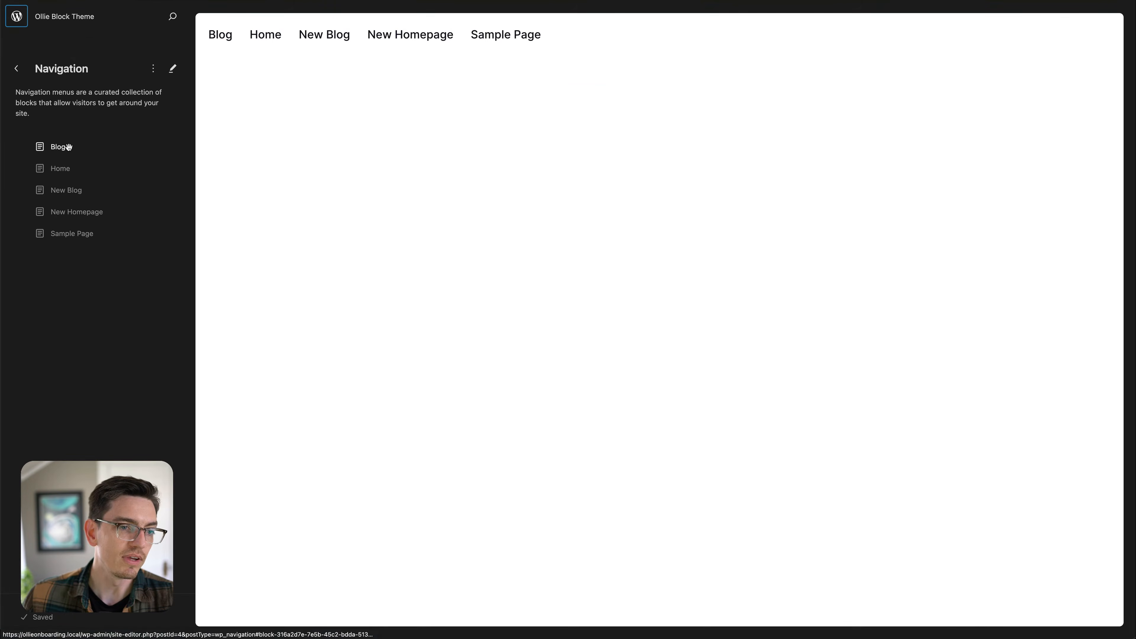
# - Make the page-synced Navigation menu editable, moving New Blog to the first position and nesting Blog under Home
pyautogui.click(69, 146)
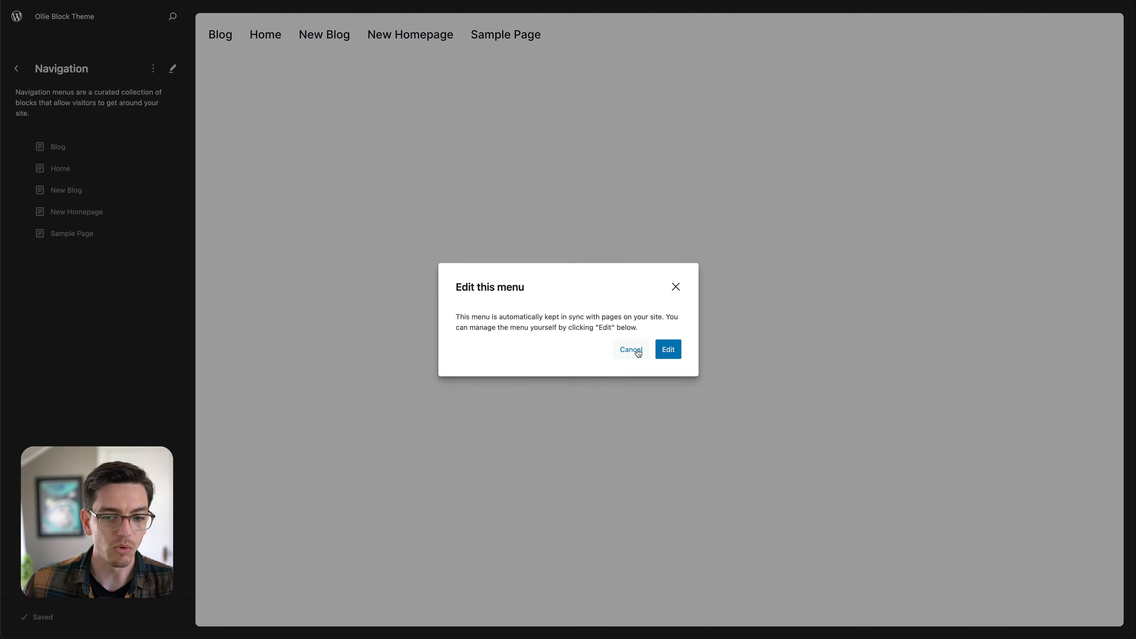
pyautogui.click(668, 349)
pyautogui.moveTo(58, 148)
pyautogui.mouseDown()
pyautogui.moveTo(63, 181)
pyautogui.moveTo(45, 155)
pyautogui.moveTo(62, 145)
pyautogui.mouseUp()
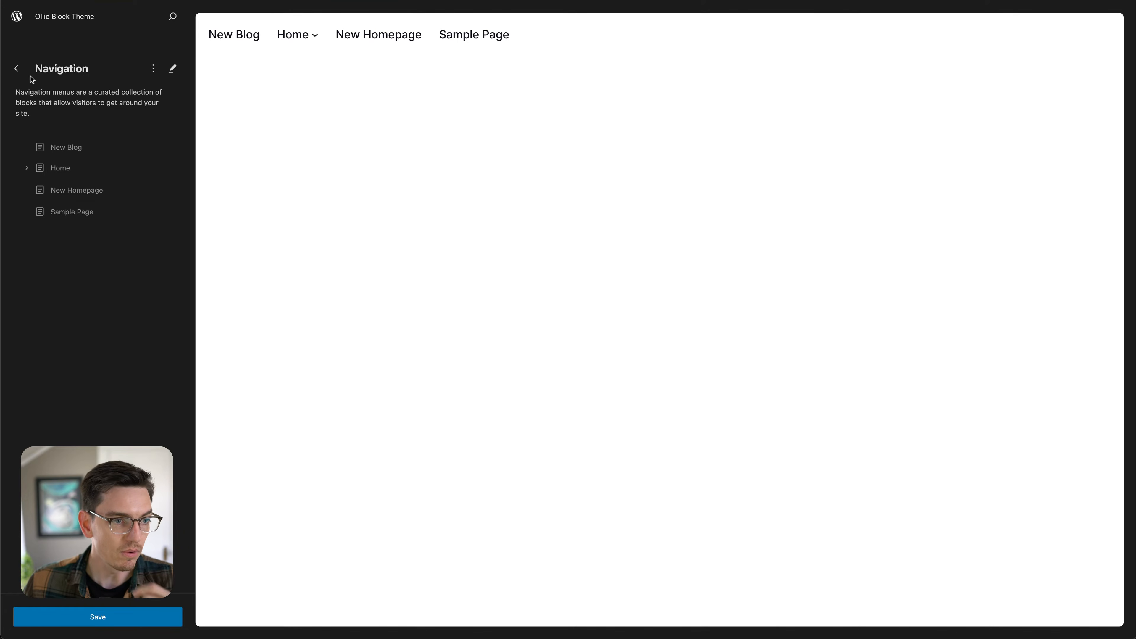
pyautogui.click(16, 69)
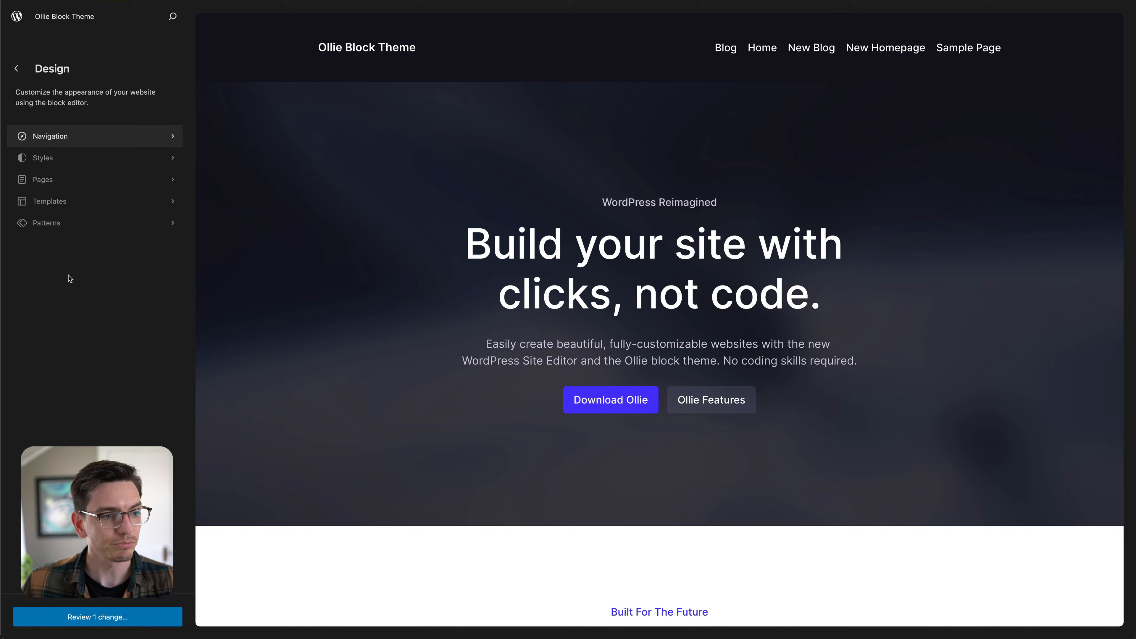
# - Try the Green style variation and check it on the homepage's feature cards
pyautogui.click(77, 166)
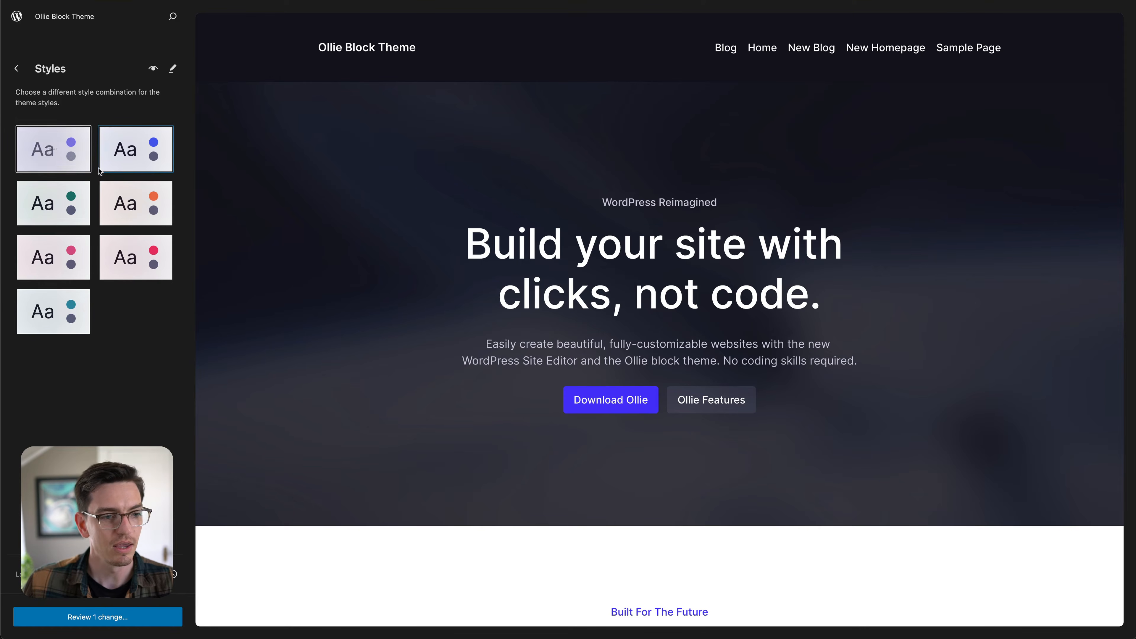
pyautogui.click(54, 204)
pyautogui.scroll(-5, 387, 346)
pyautogui.scroll(-6, 387, 346)
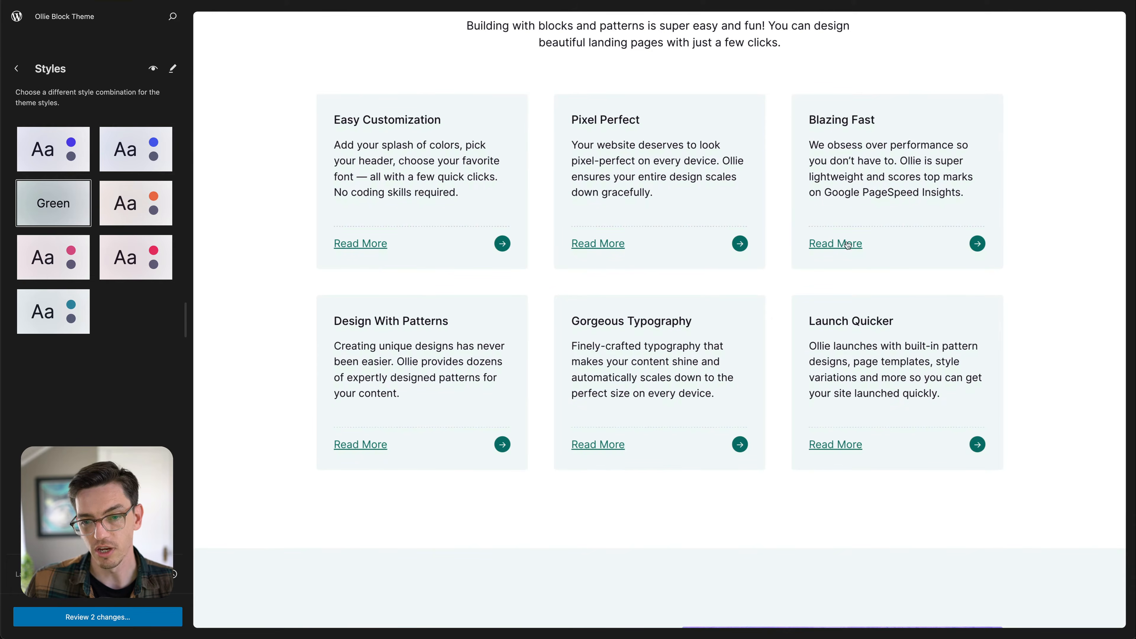
# - Try the Orange style variation and check how the homepage sections look with it
pyautogui.click(148, 210)
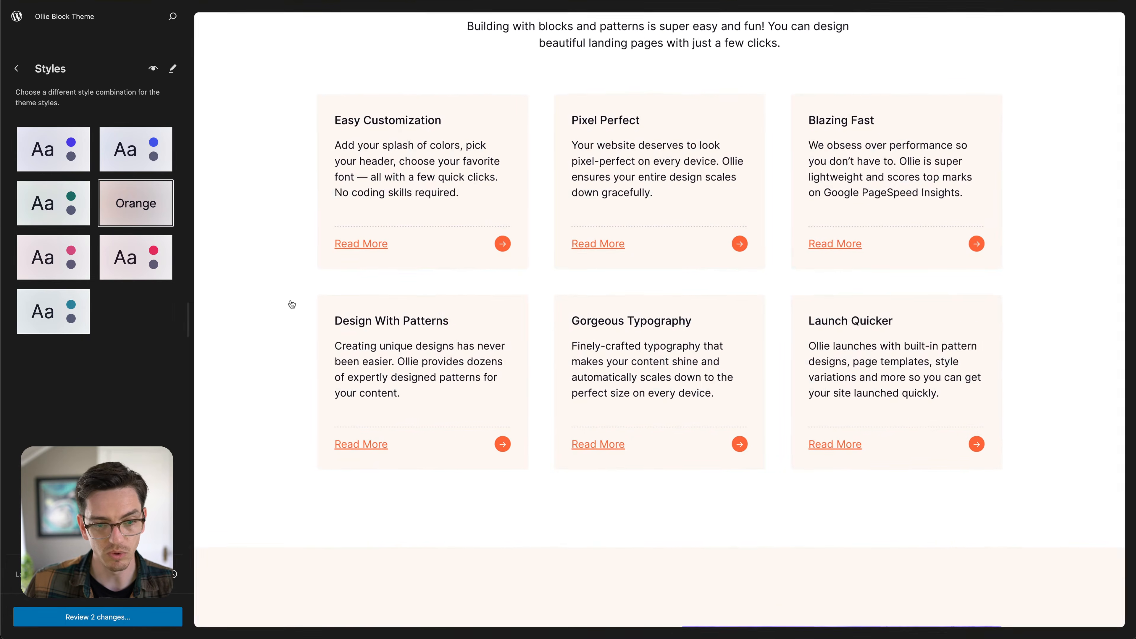
pyautogui.scroll(-1, 268, 309)
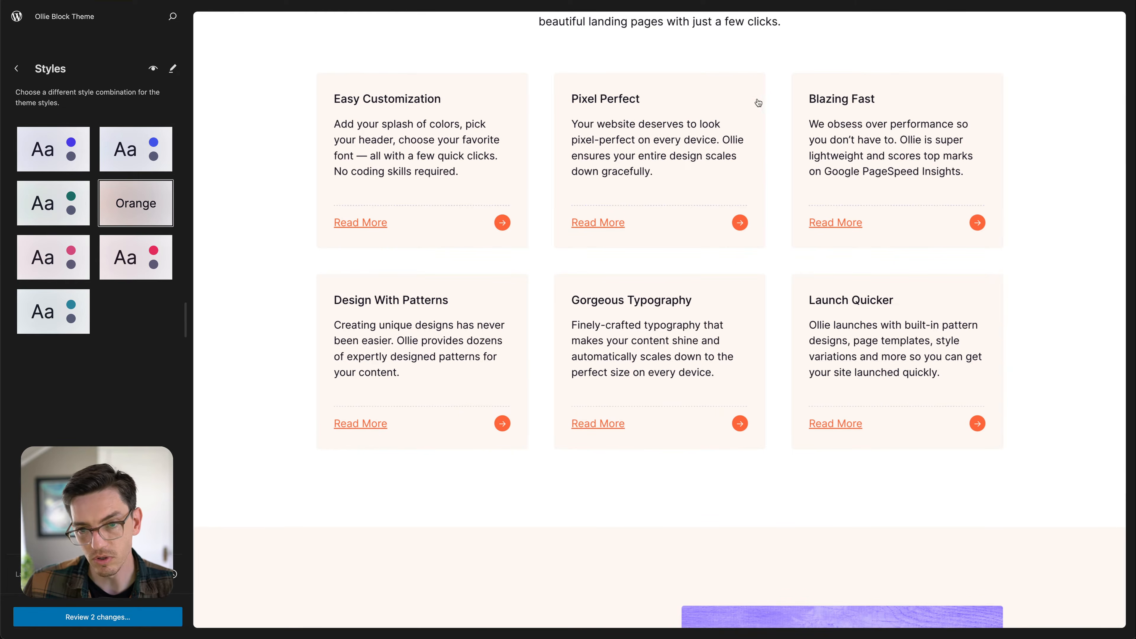
pyautogui.scroll(-3, 562, 217)
pyautogui.scroll(-2, 562, 217)
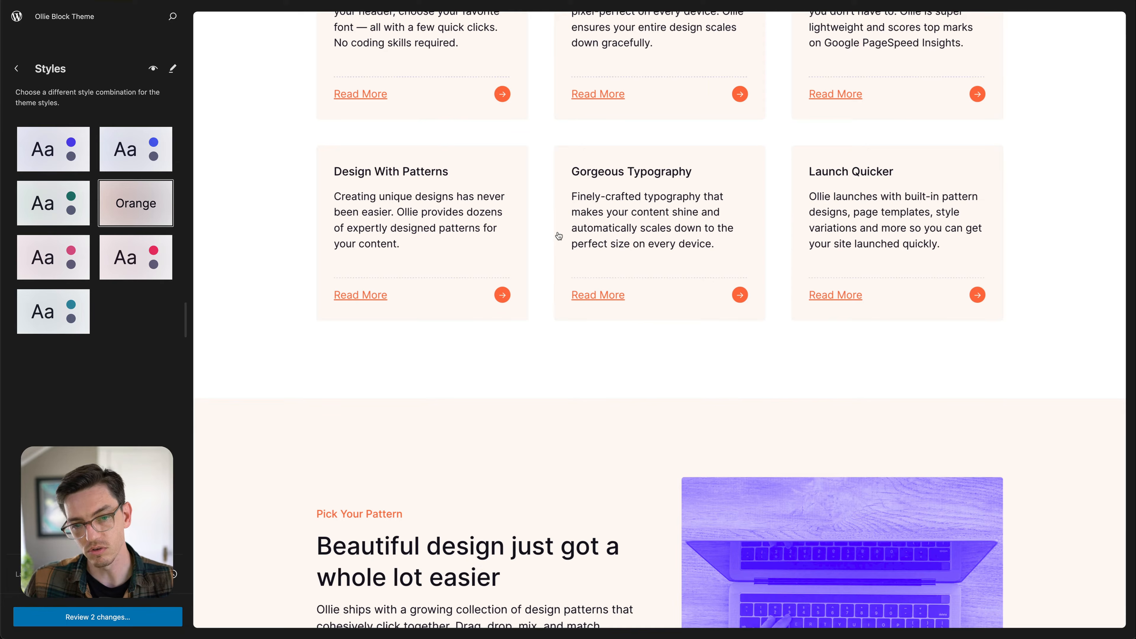
# - Try the Teal style variation and review it from the feature cards to the testimonials section
pyautogui.click(67, 309)
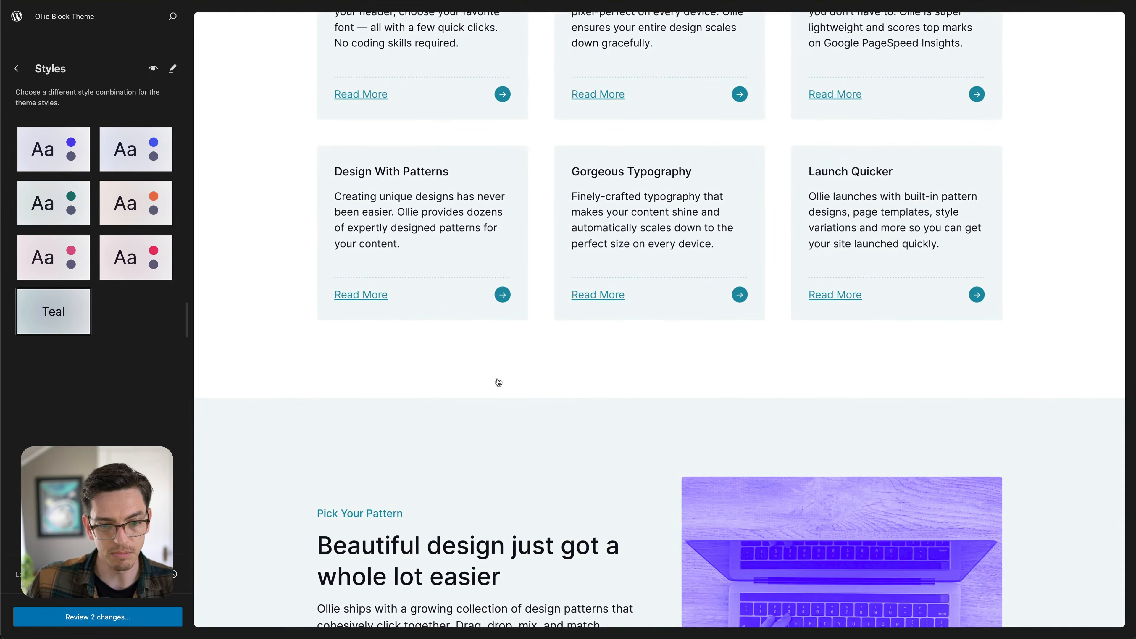
pyautogui.scroll(-20, 564, 353)
pyautogui.scroll(-20, 573, 322)
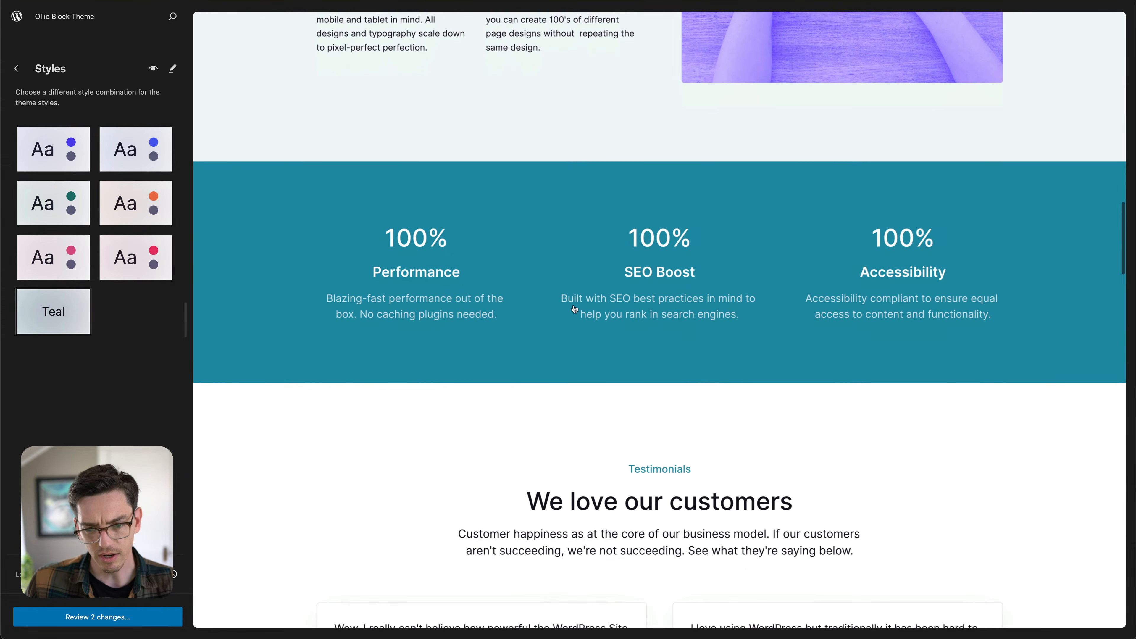
pyautogui.scroll(20, 558, 321)
pyautogui.scroll(15, 557, 321)
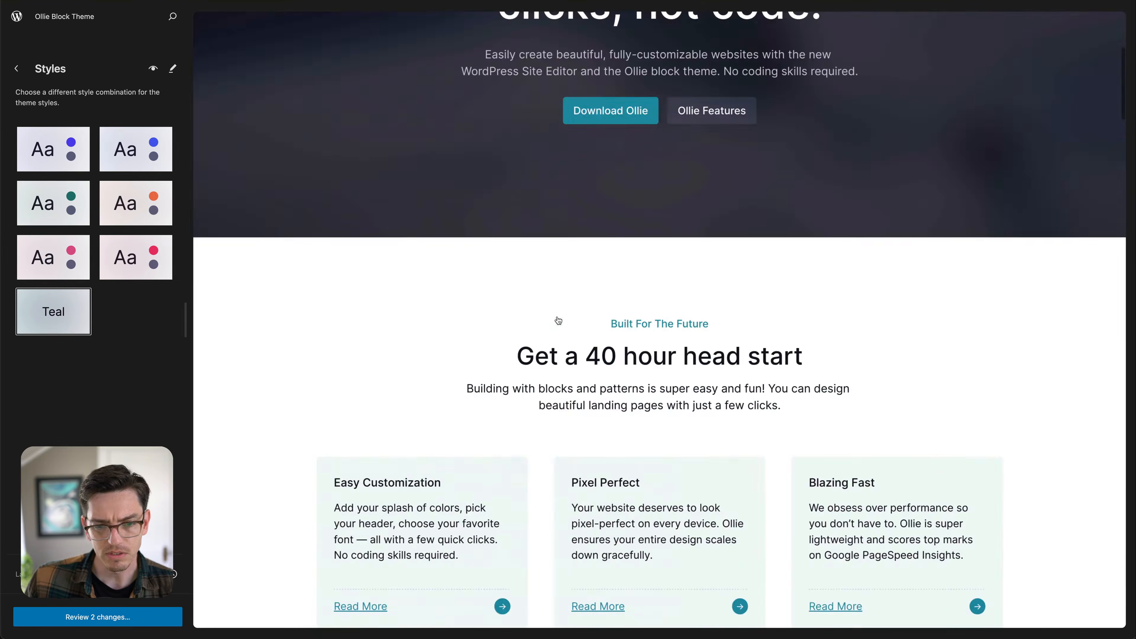
# - Try the Red and Pink style variations on the homepage preview
pyautogui.click(130, 262)
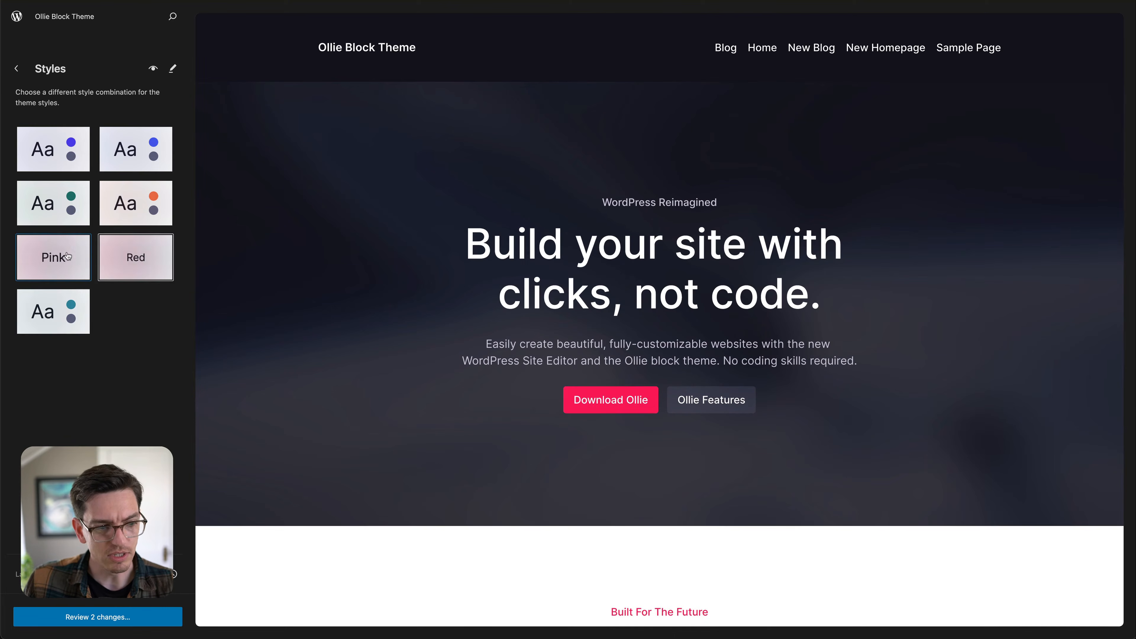
pyautogui.click(53, 258)
pyautogui.scroll(-15, 403, 296)
pyautogui.scroll(15, 425, 278)
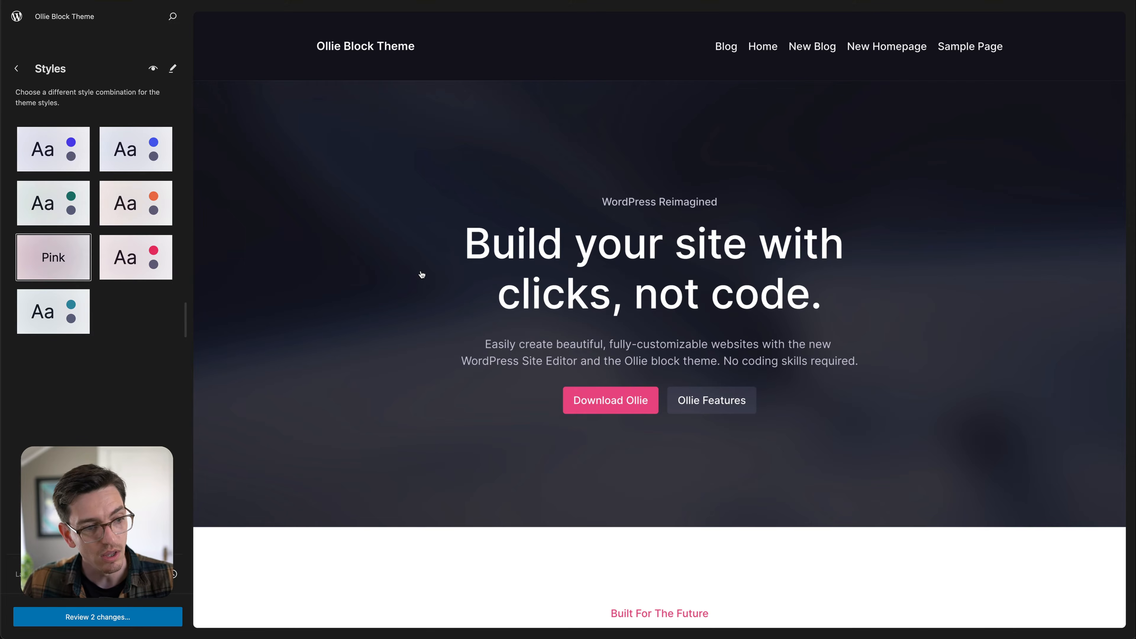
# - Apply the Default style variation and return to the Design overview
pyautogui.click(54, 150)
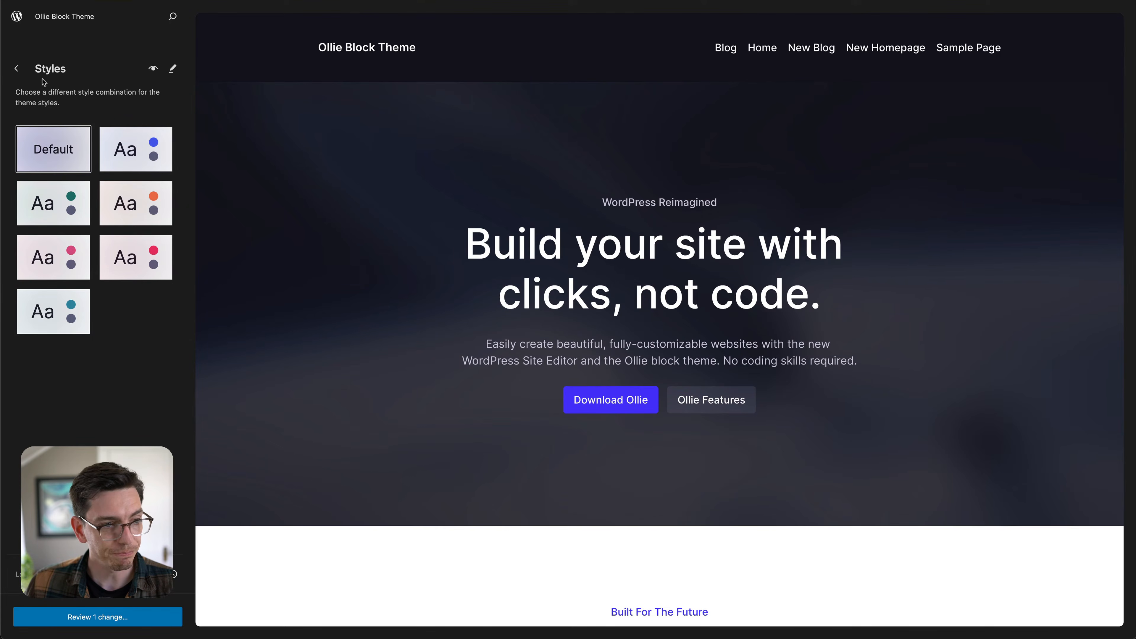
pyautogui.click(21, 69)
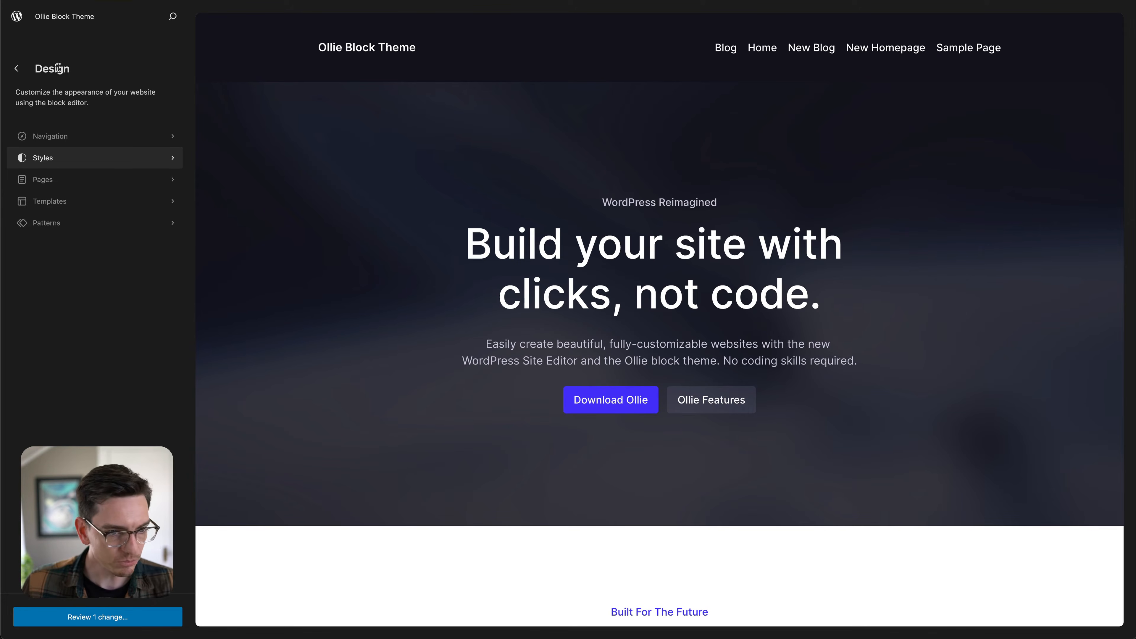
# - Open the Sample Page from the site's pages for editing
pyautogui.click(82, 184)
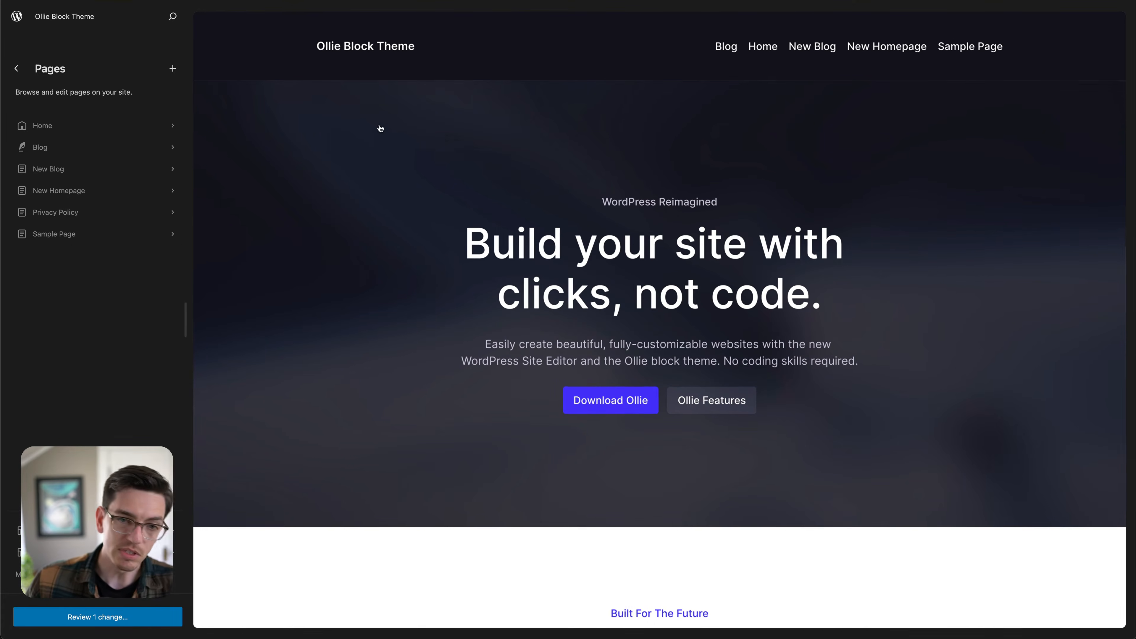
pyautogui.scroll(-5, 431, 228)
pyautogui.scroll(5, 428, 230)
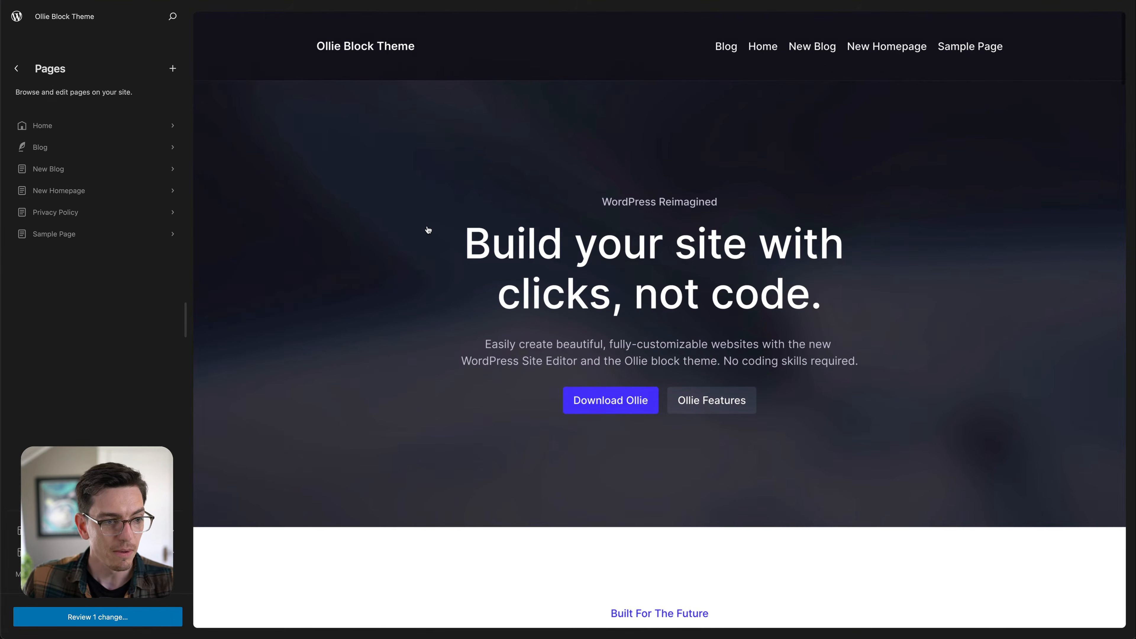
pyautogui.click(79, 235)
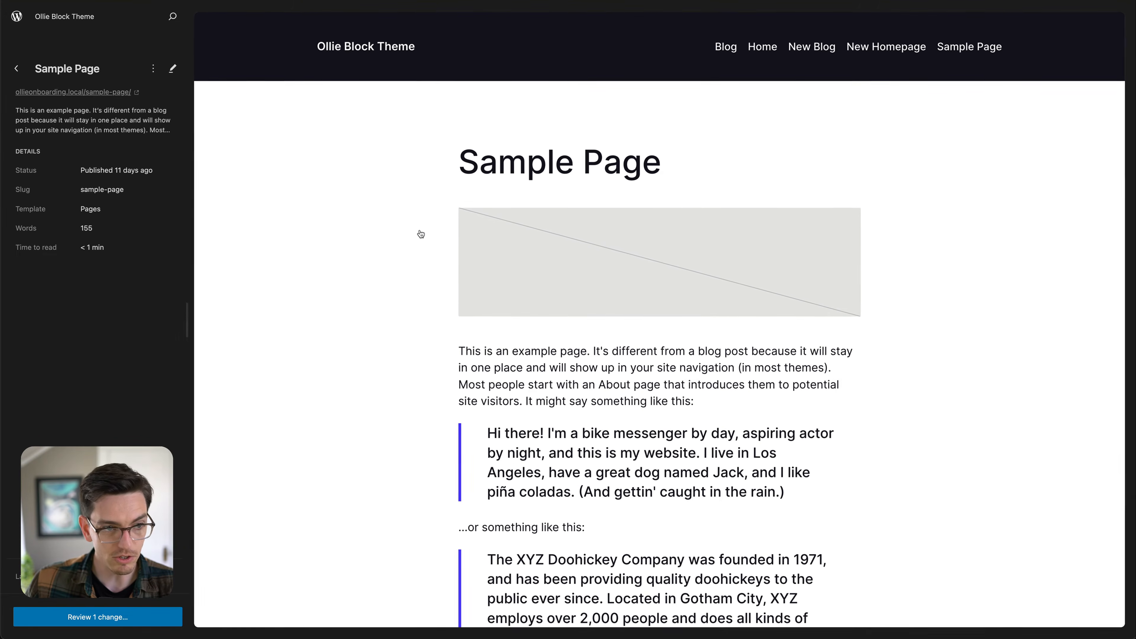
pyautogui.click(421, 193)
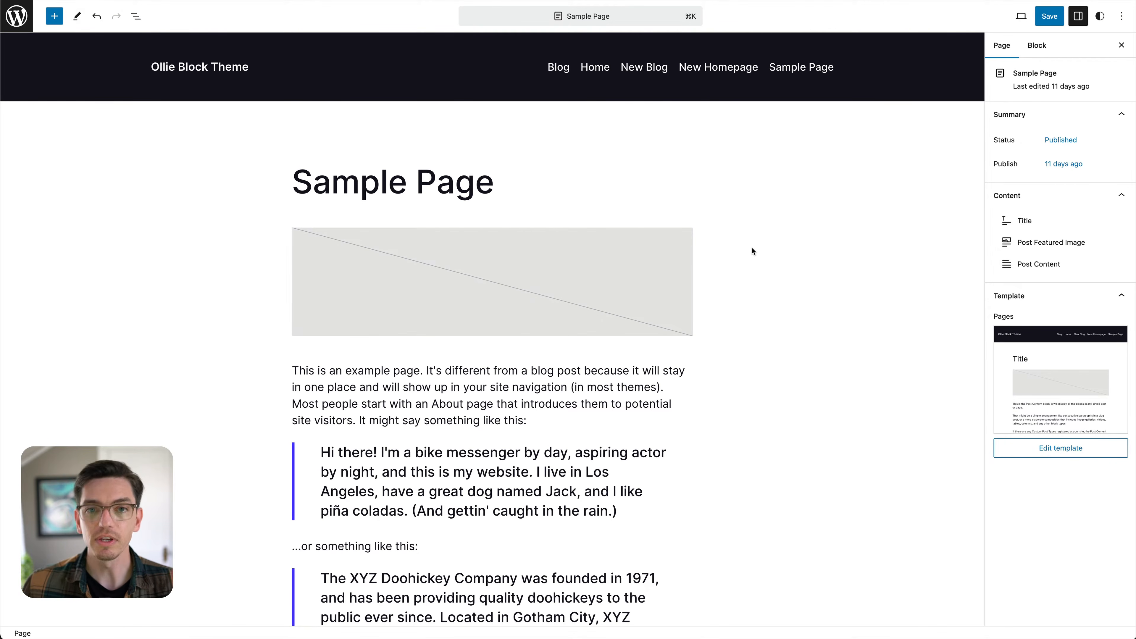
# - Replace the colon ending the first paragraph with a period and add the sentence "This is a new sentence."
pyautogui.click(470, 402)
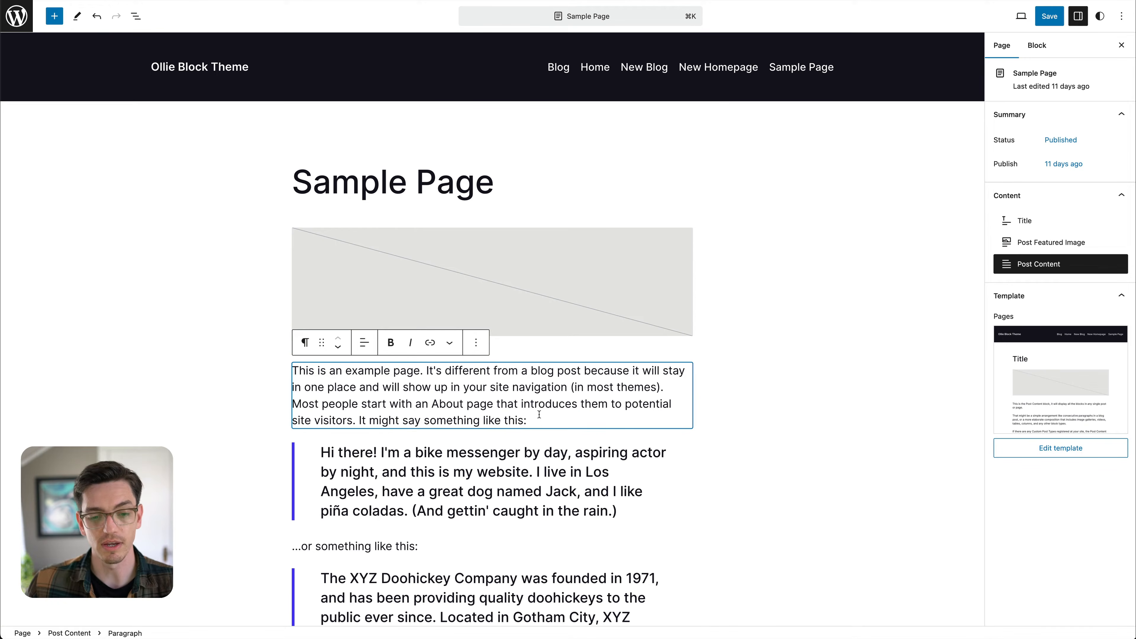
pyautogui.press('BackSpace')
pyautogui.write('. This is a nwe')
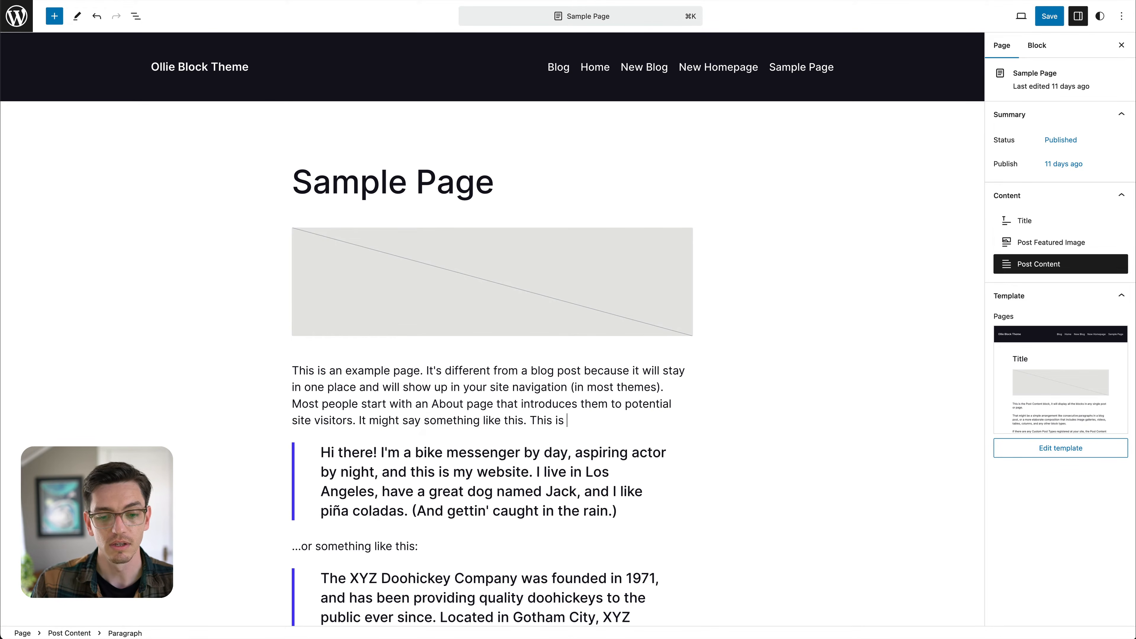
pyautogui.press('BackSpace')
pyautogui.press('BackSpace')
pyautogui.write('ew sentencve.')
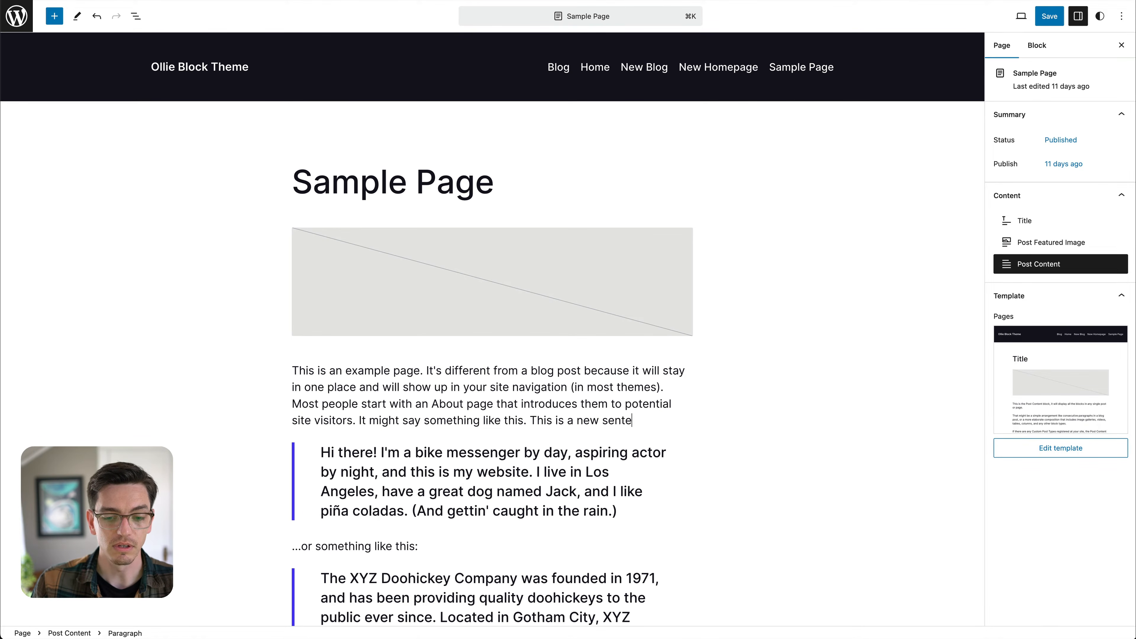
pyautogui.press('BackSpace')
pyautogui.press('BackSpace')
pyautogui.press('BackSpace')
pyautogui.write('e./')
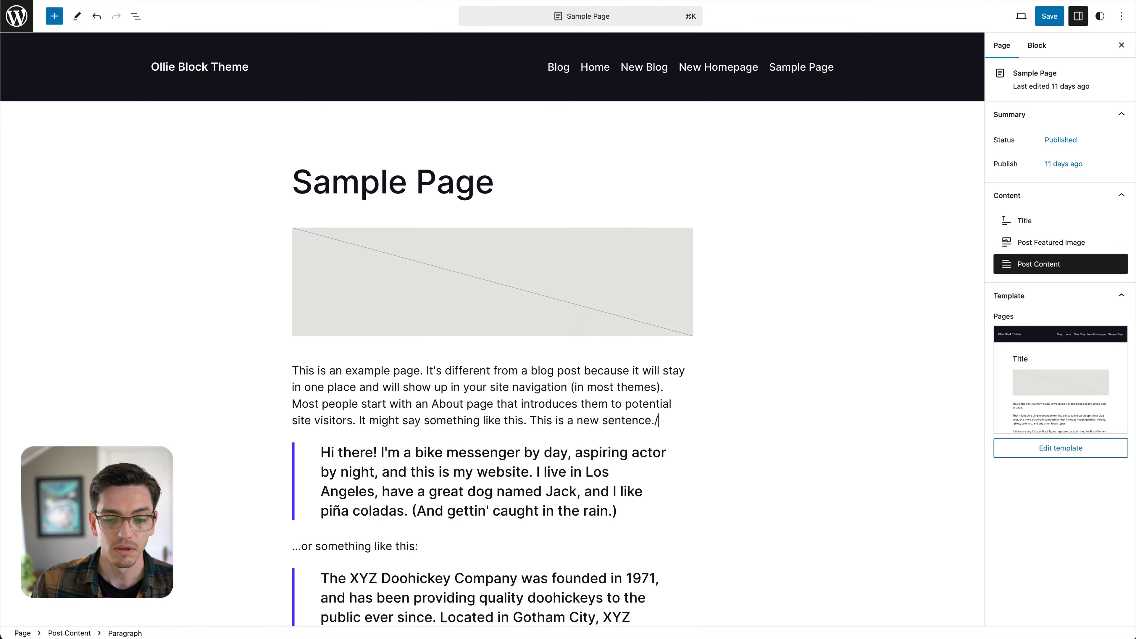
pyautogui.press('BackSpace')
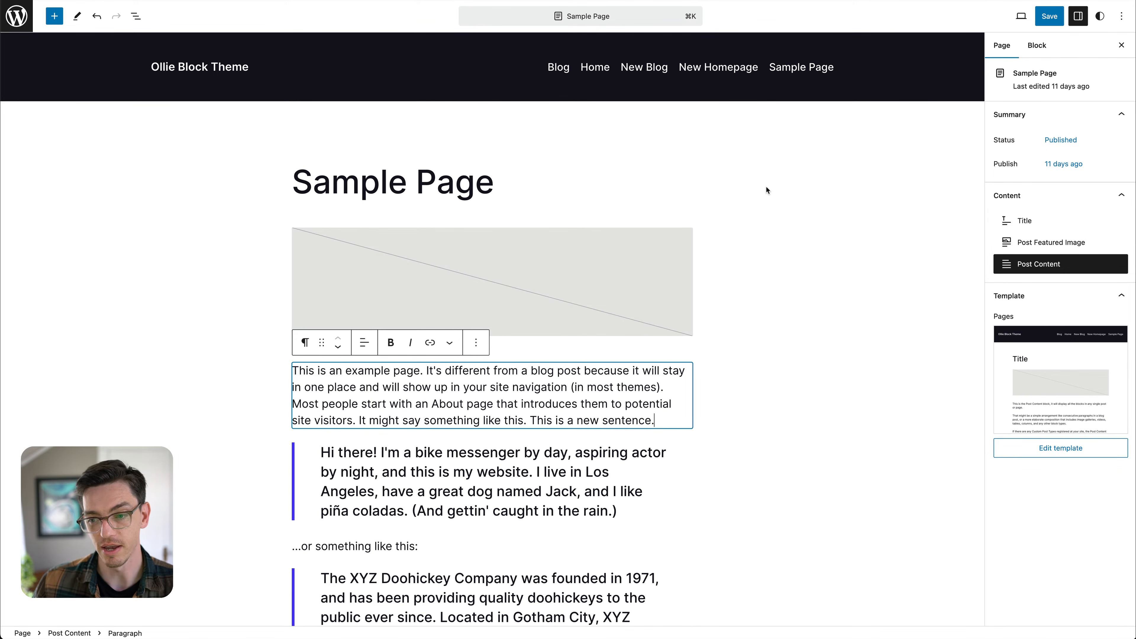
# - Check which parts of the Sample Page are selectable by testing the template area and the first paragraph's text
pyautogui.click(767, 191)
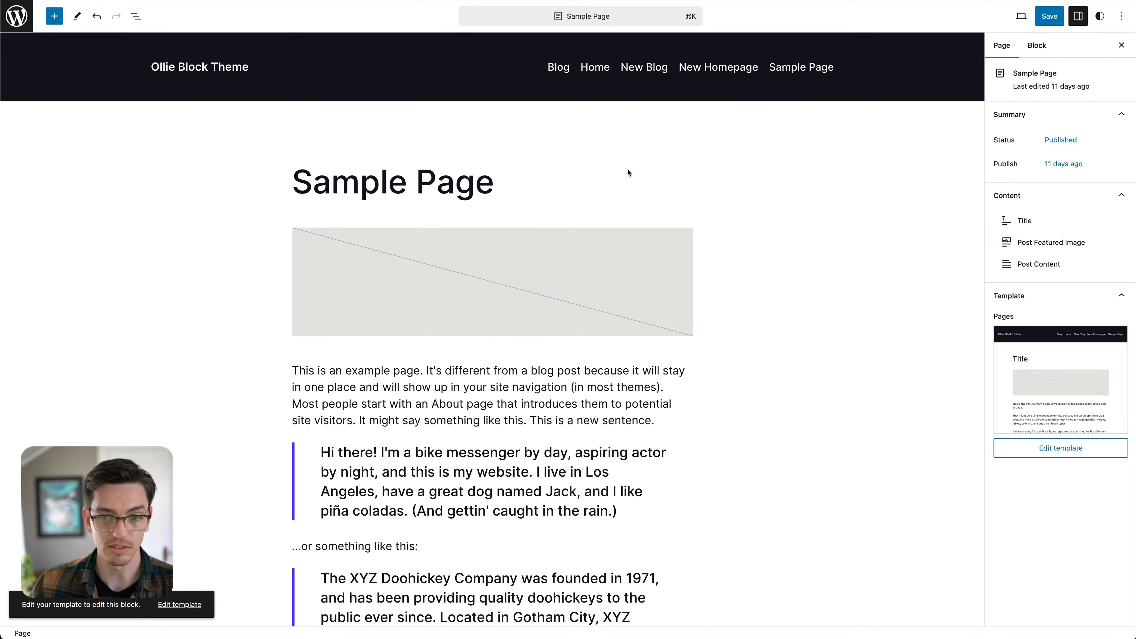
pyautogui.moveTo(399, 371); pyautogui.dragTo(486, 404)
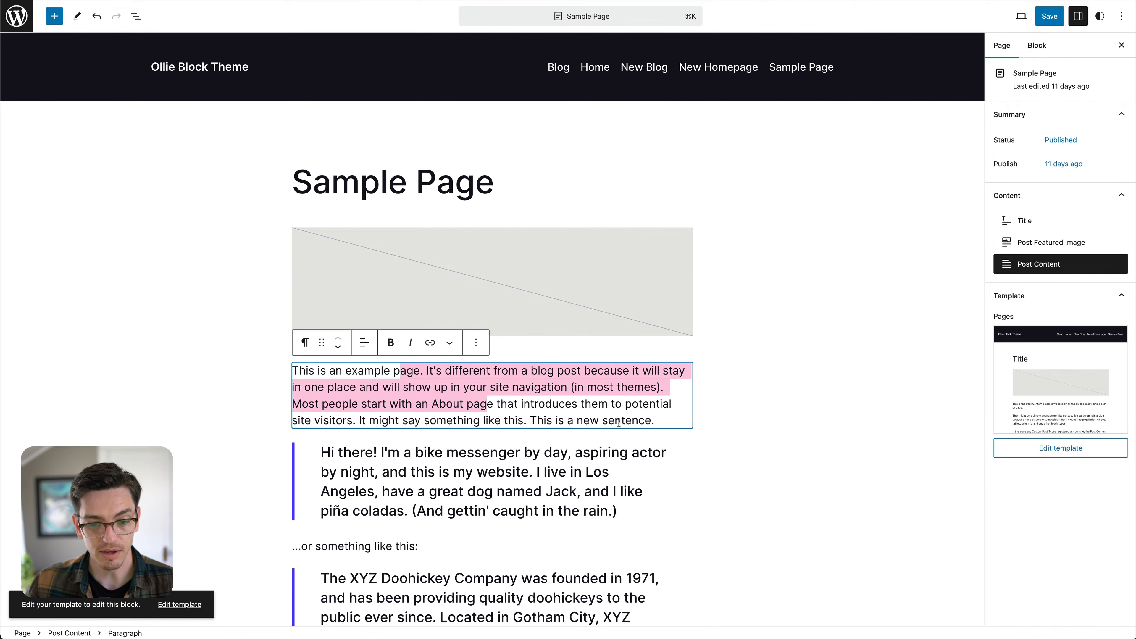
pyautogui.click(605, 421)
pyautogui.click(811, 343)
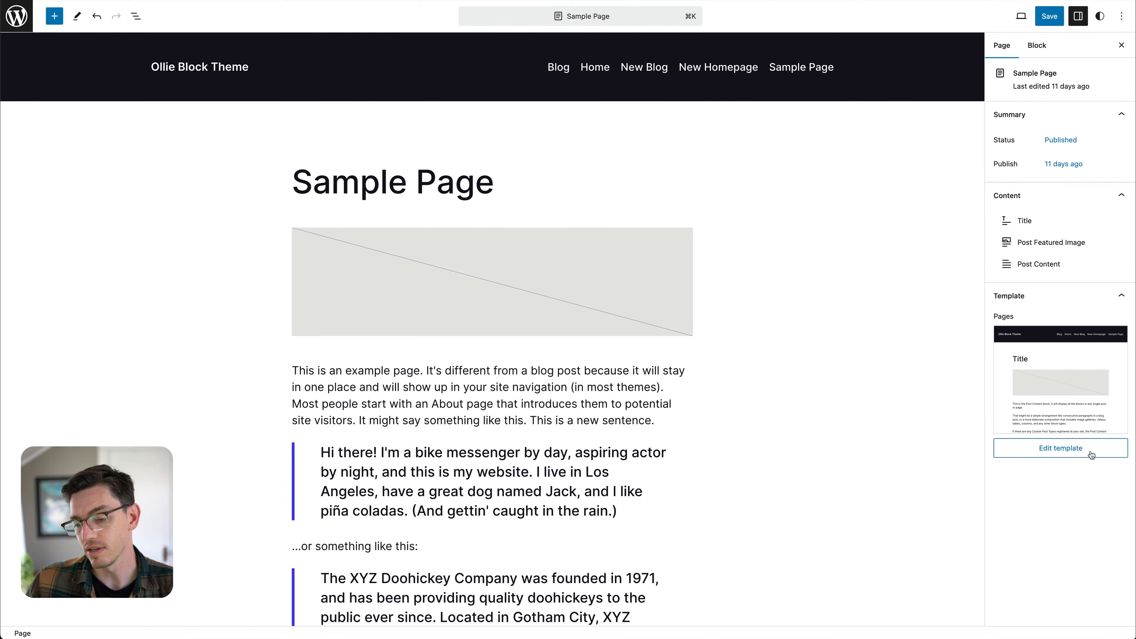
# - Edit the Sample Page's template to place the featured image above the title, and save the change
pyautogui.click(1070, 451)
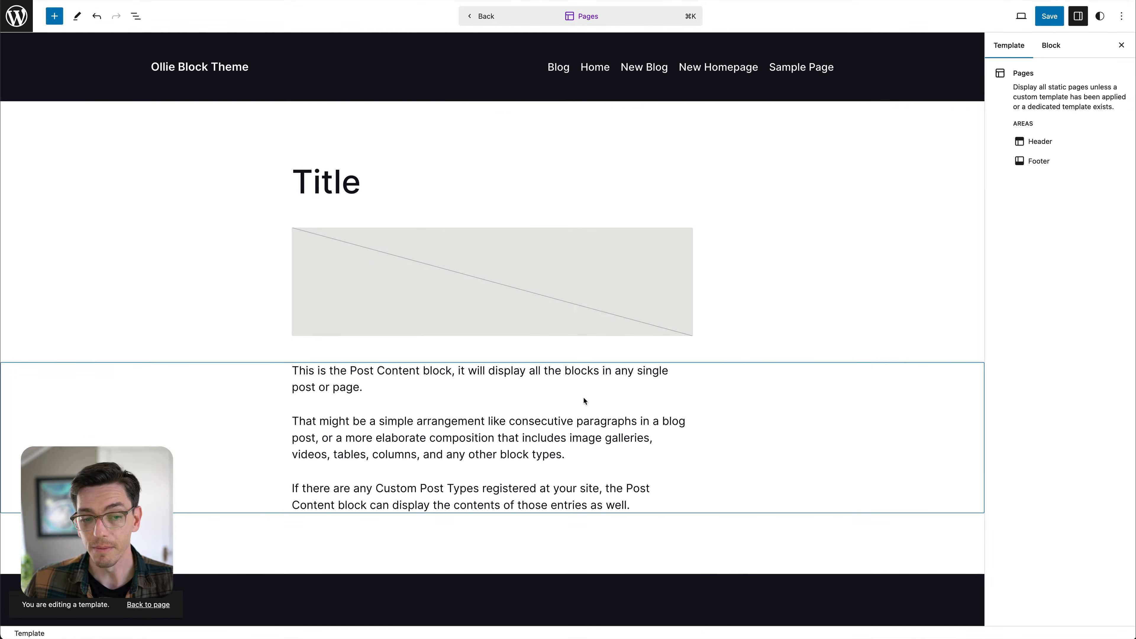
pyautogui.click(749, 301)
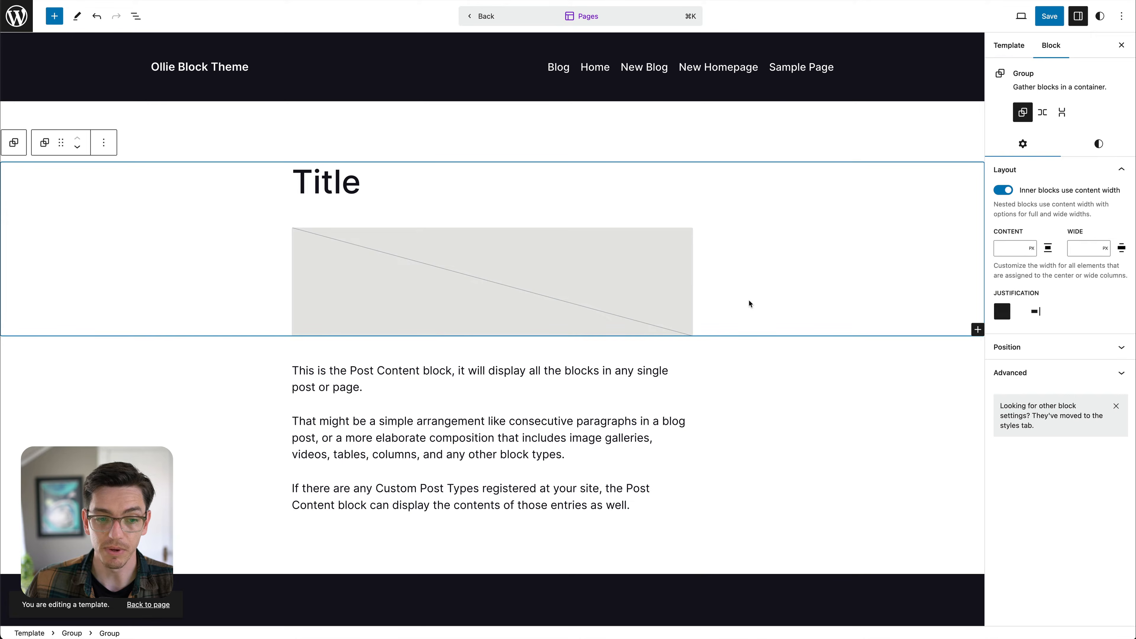
pyautogui.click(393, 231)
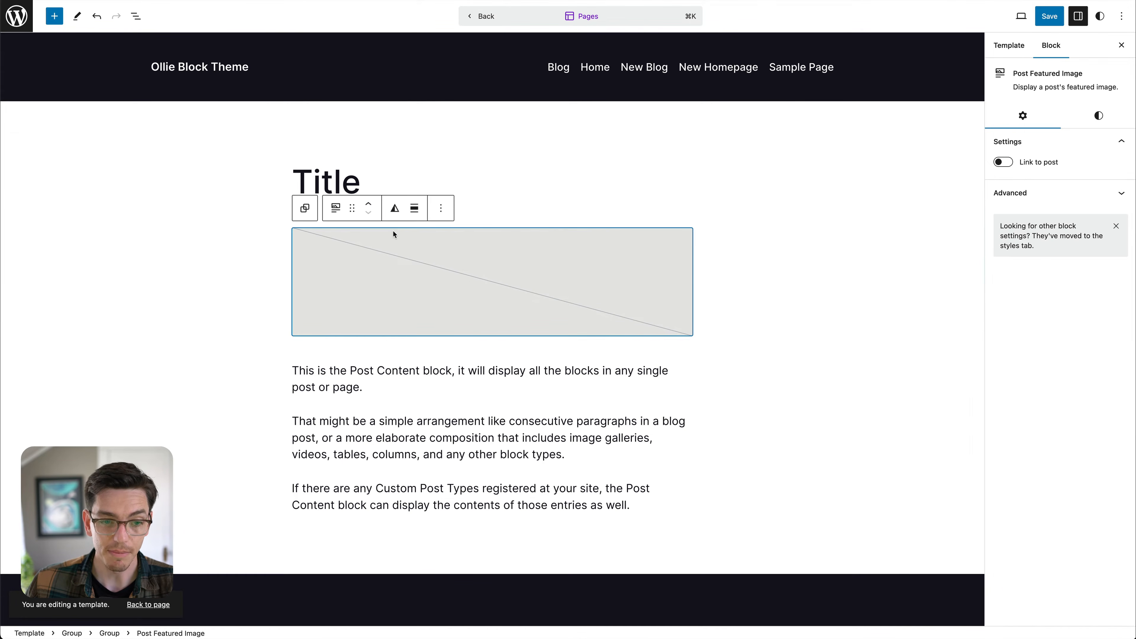
pyautogui.click(369, 208)
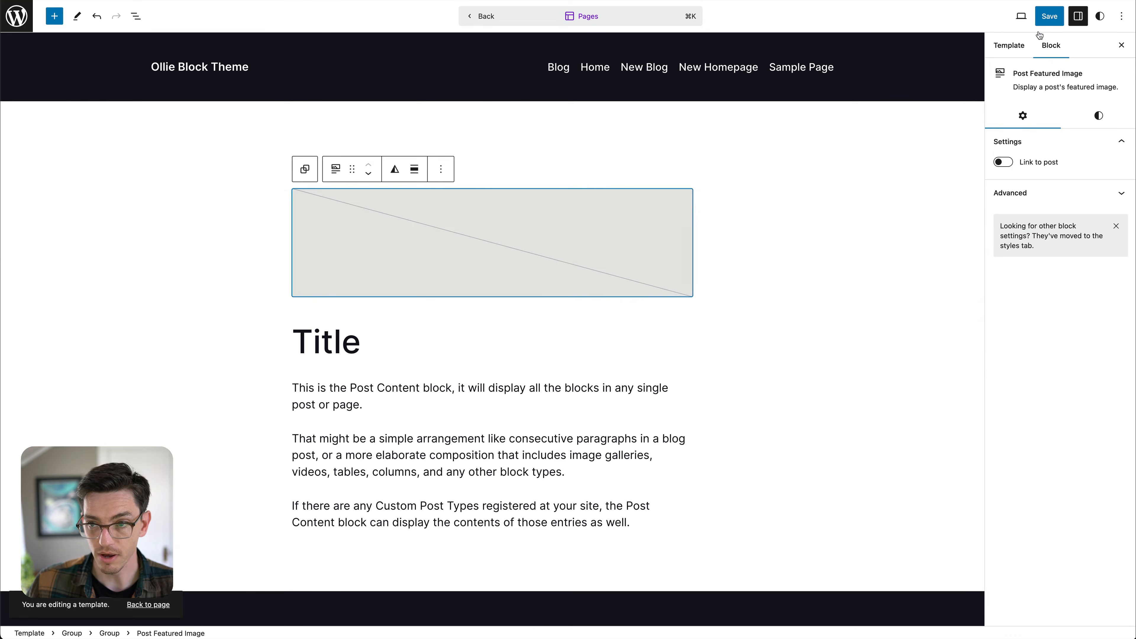
pyautogui.click(1047, 17)
pyautogui.click(1022, 21)
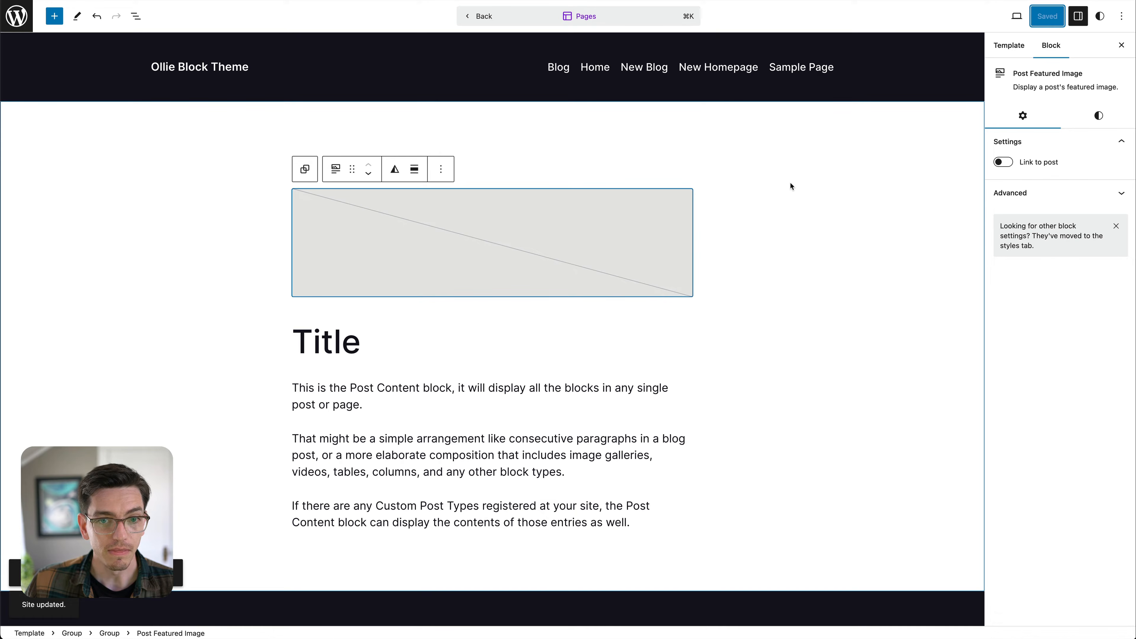
# - Return to the Sample Page and check the new layout and which of its blocks are selectable
pyautogui.click(484, 21)
pyautogui.scroll(-3, 591, 304)
pyautogui.click(571, 317)
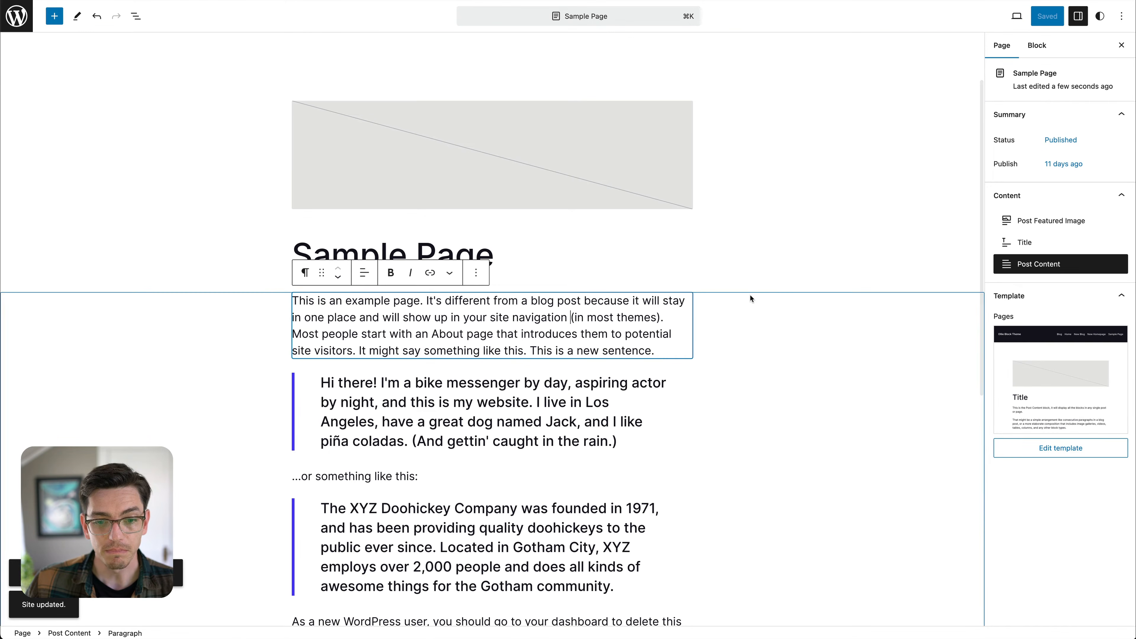
pyautogui.click(764, 290)
pyautogui.scroll(-2, 626, 306)
pyautogui.click(581, 268)
pyautogui.scroll(3, 600, 272)
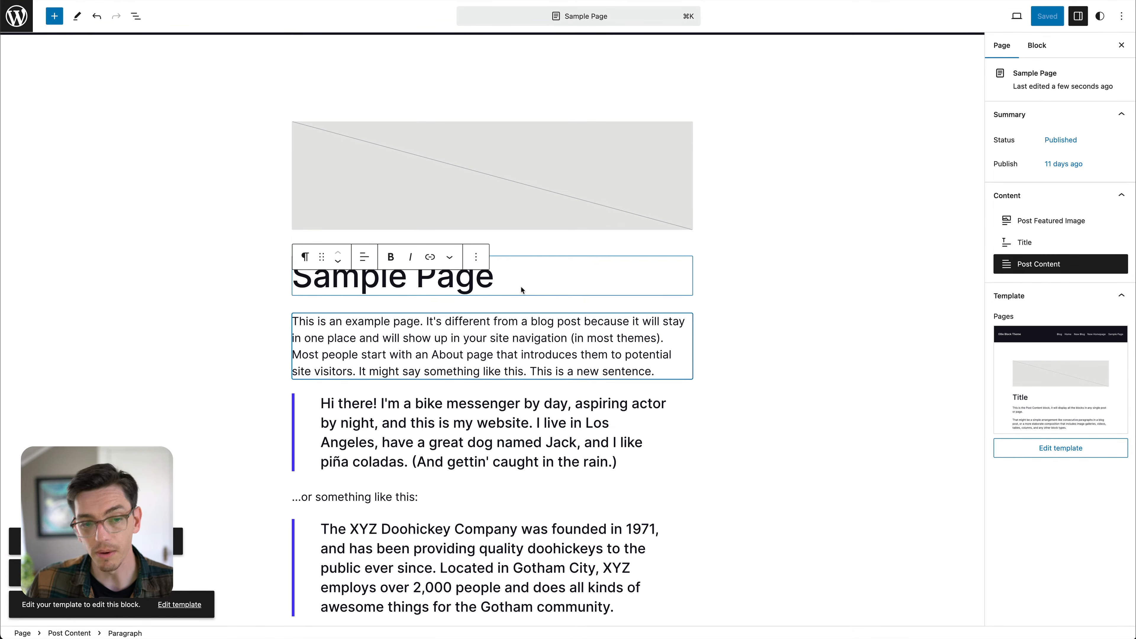
pyautogui.click(511, 271)
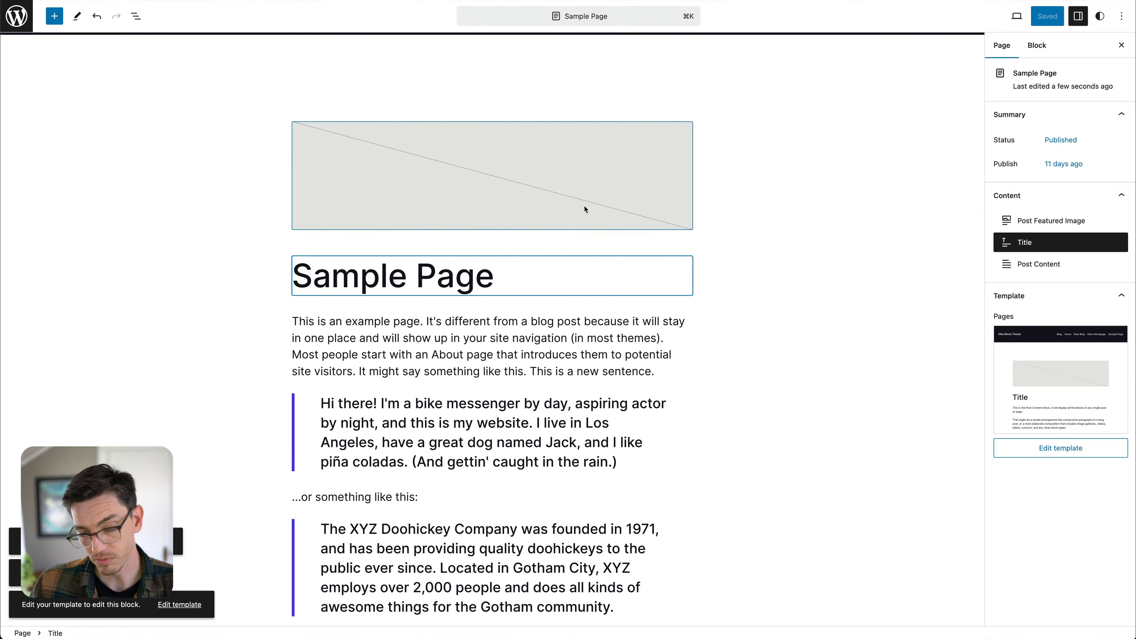
pyautogui.click(726, 200)
pyautogui.scroll(2, 736, 208)
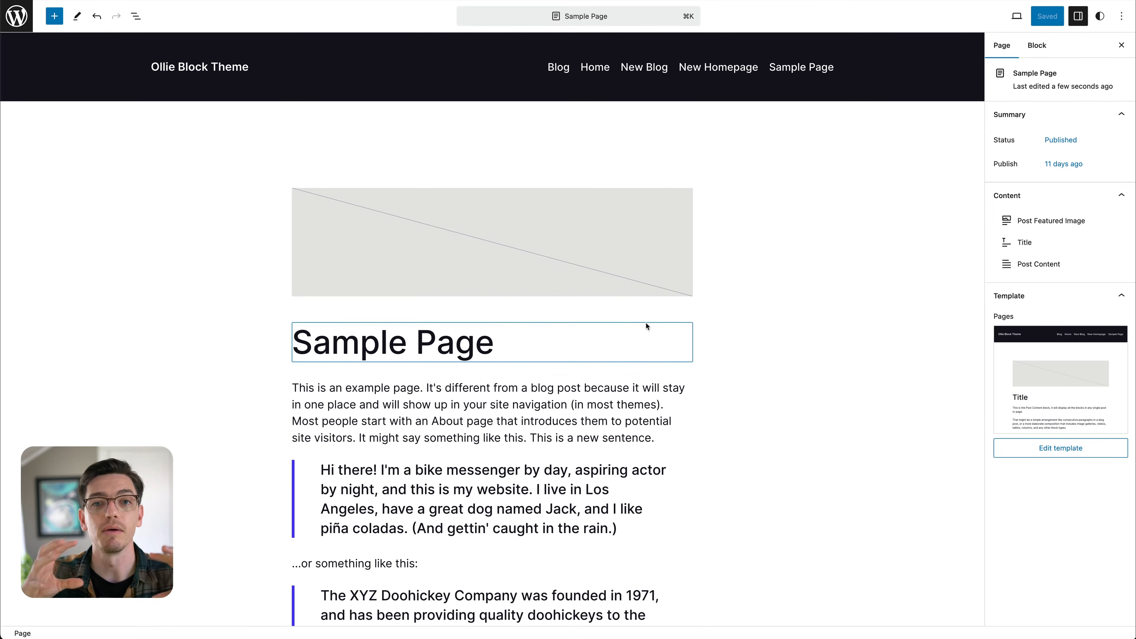
pyautogui.click(815, 320)
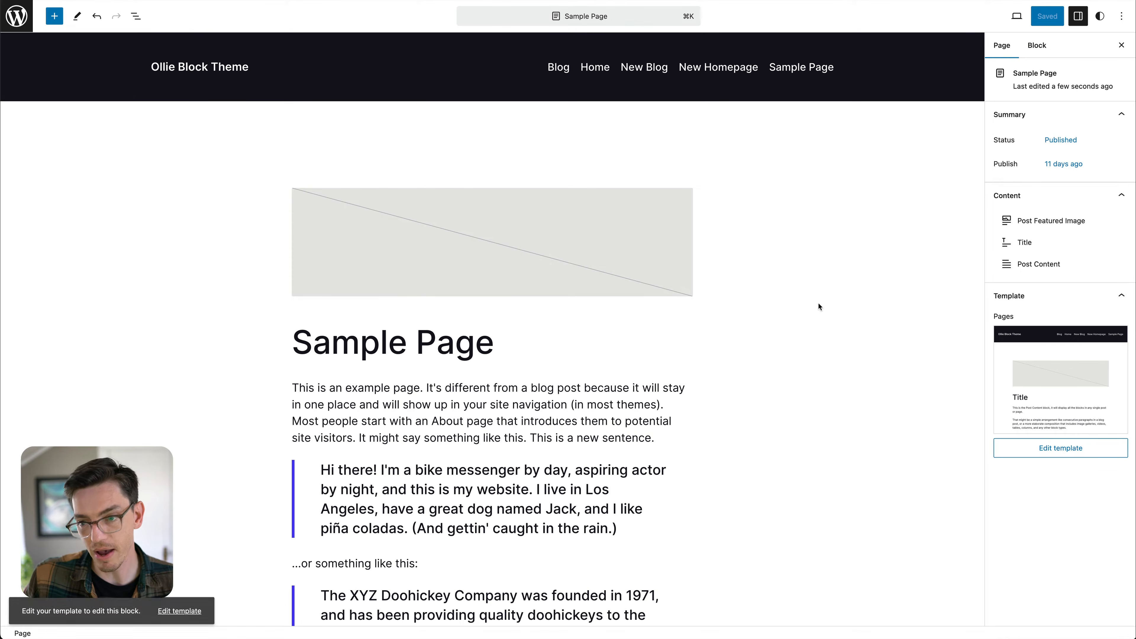
# - Draft a new page titled "Test Page" from the site's pages
pyautogui.click(18, 18)
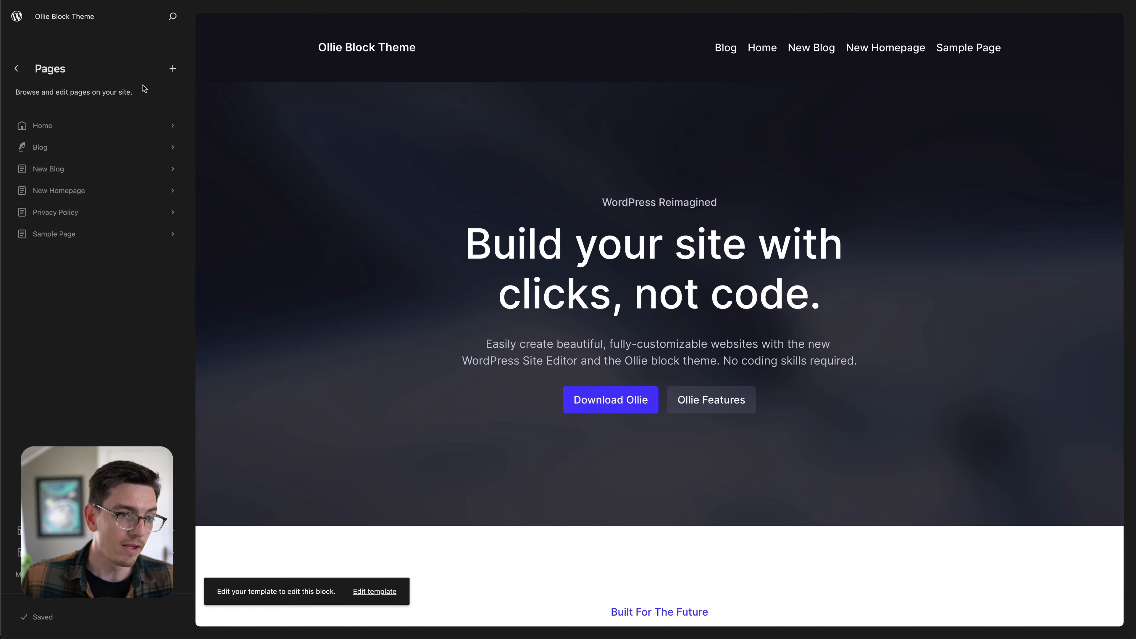
pyautogui.click(172, 72)
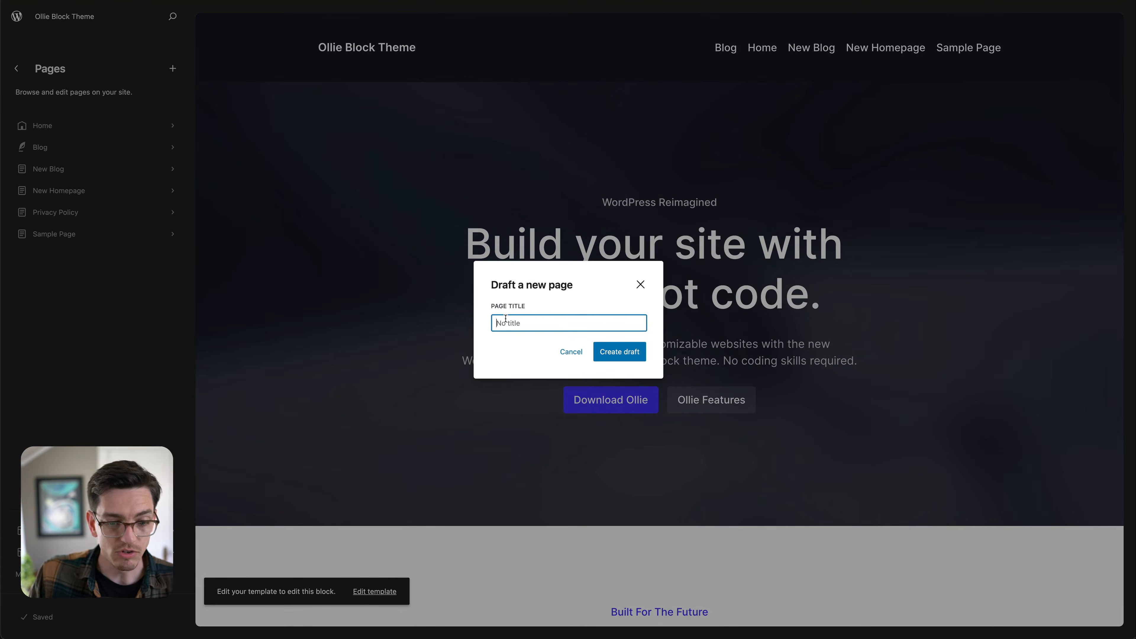
pyautogui.write('Test Page')
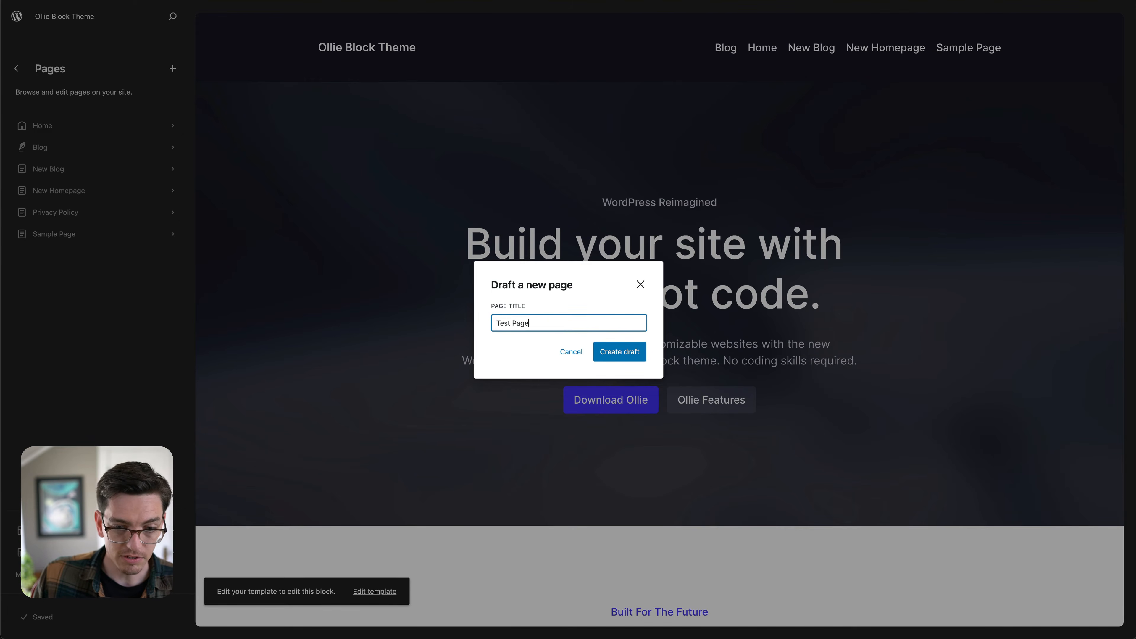
pyautogui.click(608, 349)
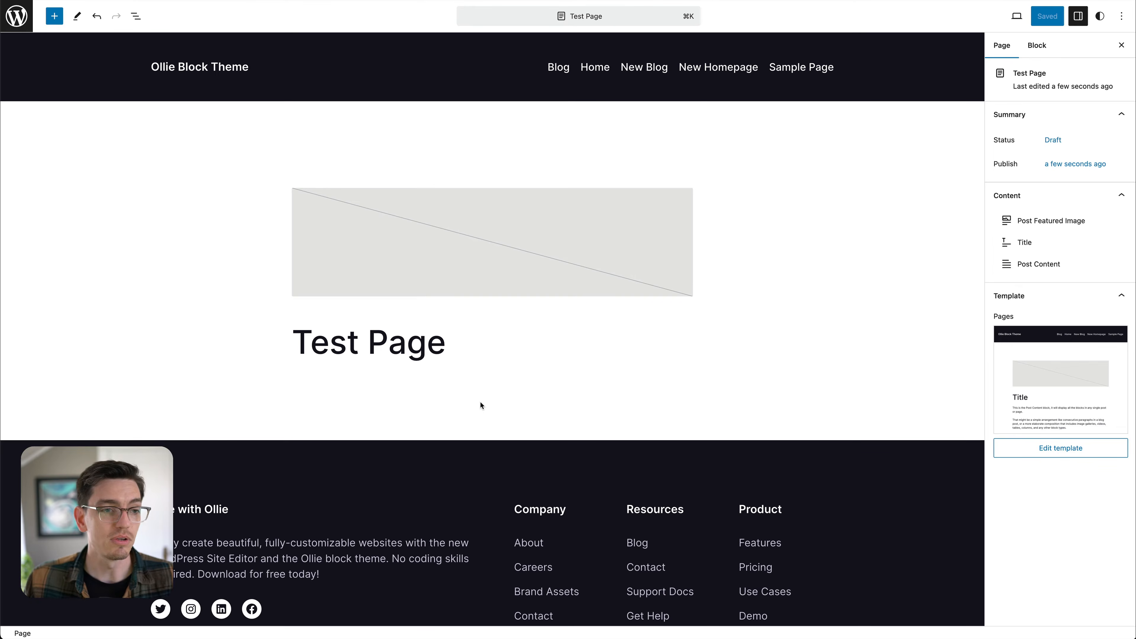
# - Leave the Test Page and open the Index template for editing from the site's templates
pyautogui.click(178, 143)
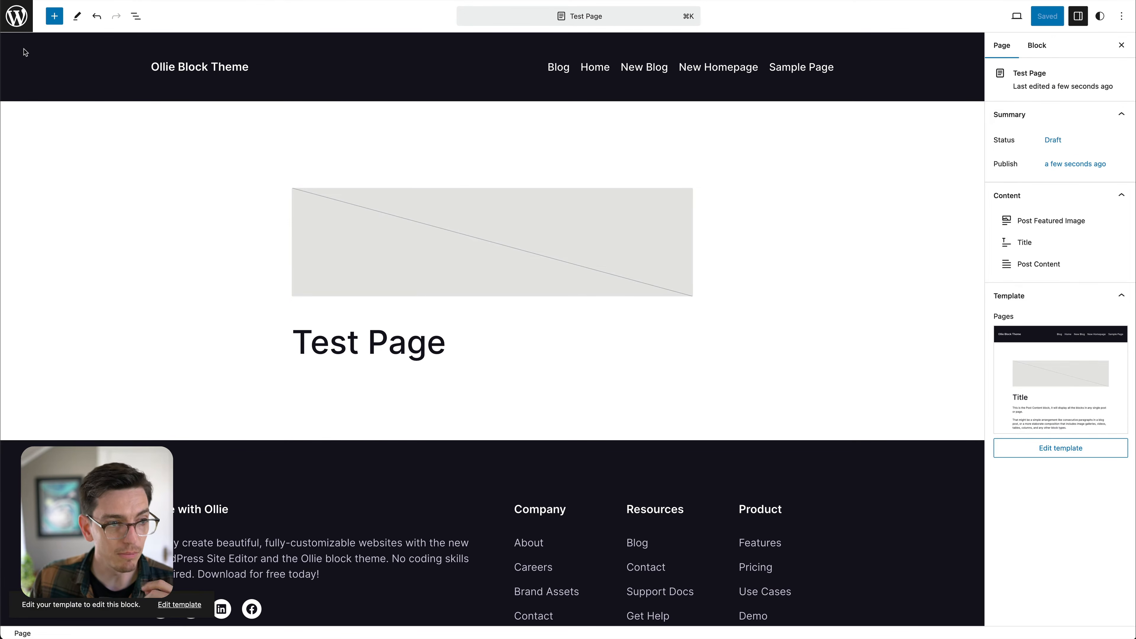
pyautogui.click(17, 16)
pyautogui.click(18, 69)
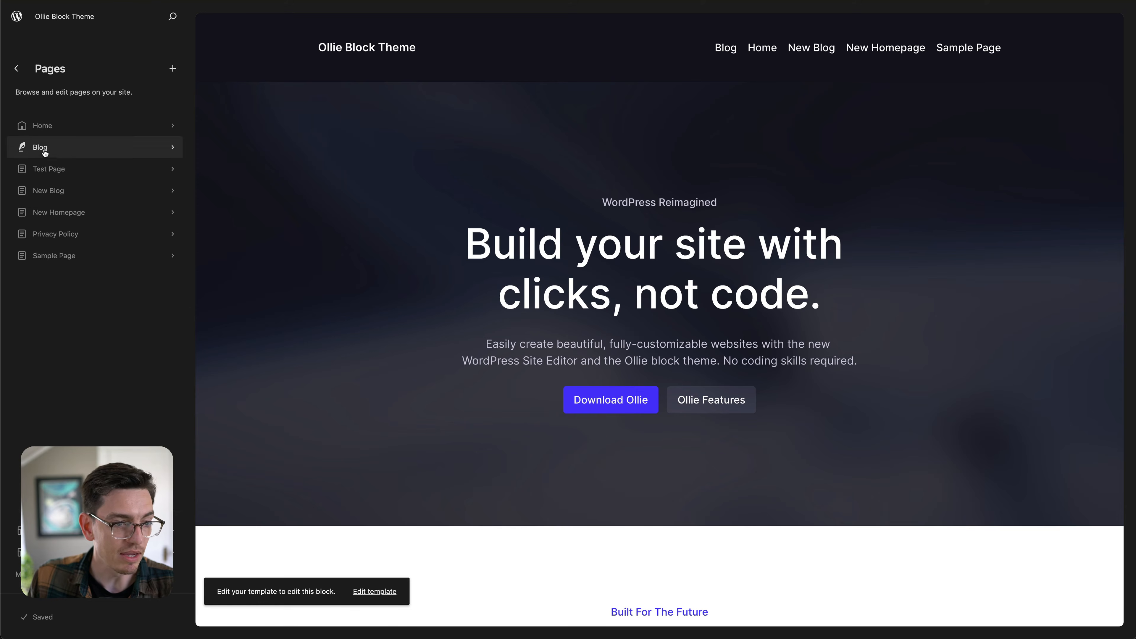
pyautogui.click(17, 70)
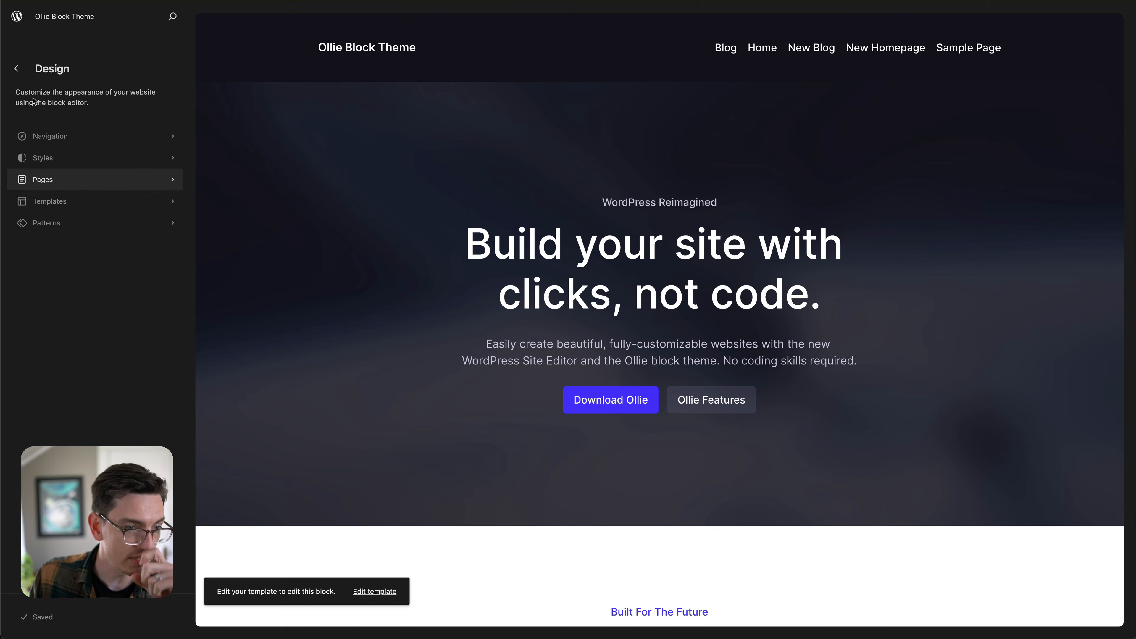
pyautogui.click(75, 205)
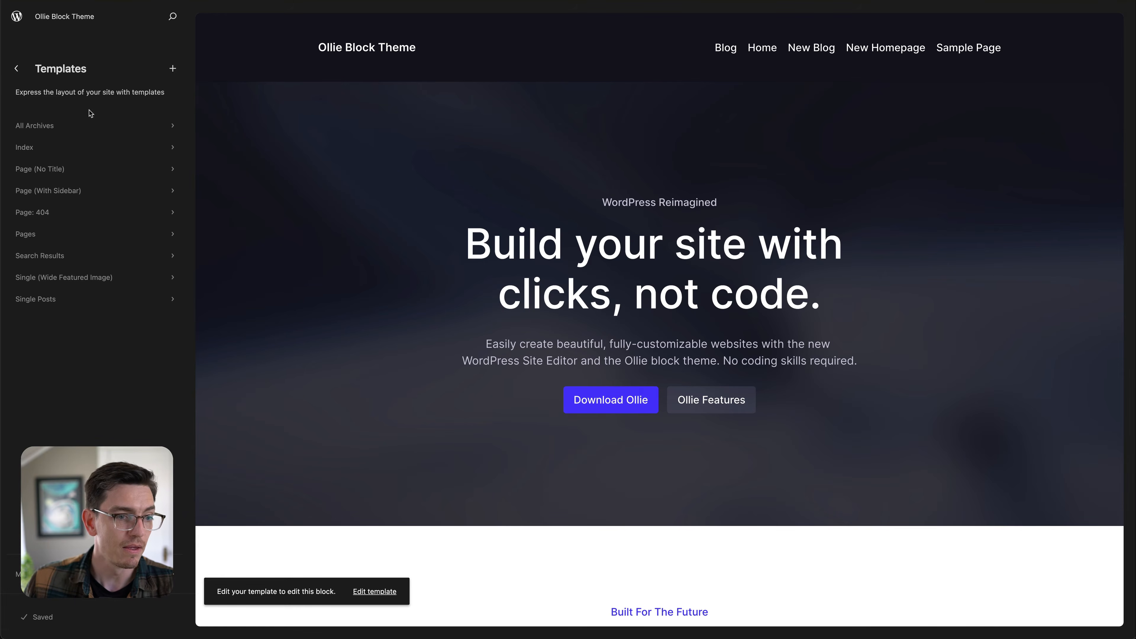
pyautogui.click(83, 154)
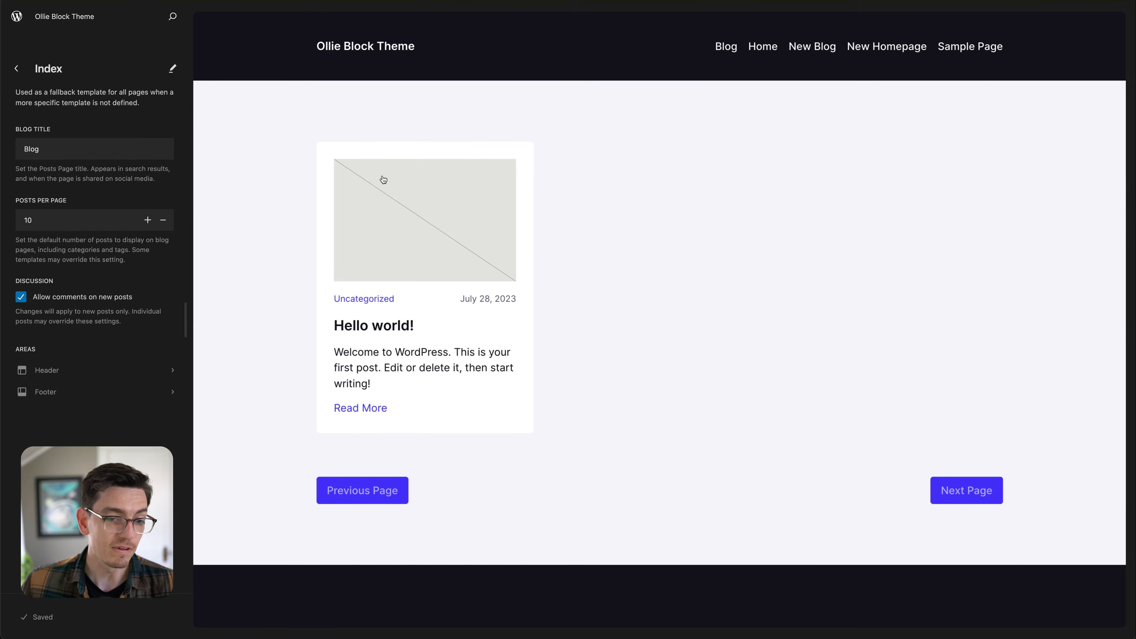
pyautogui.click(589, 241)
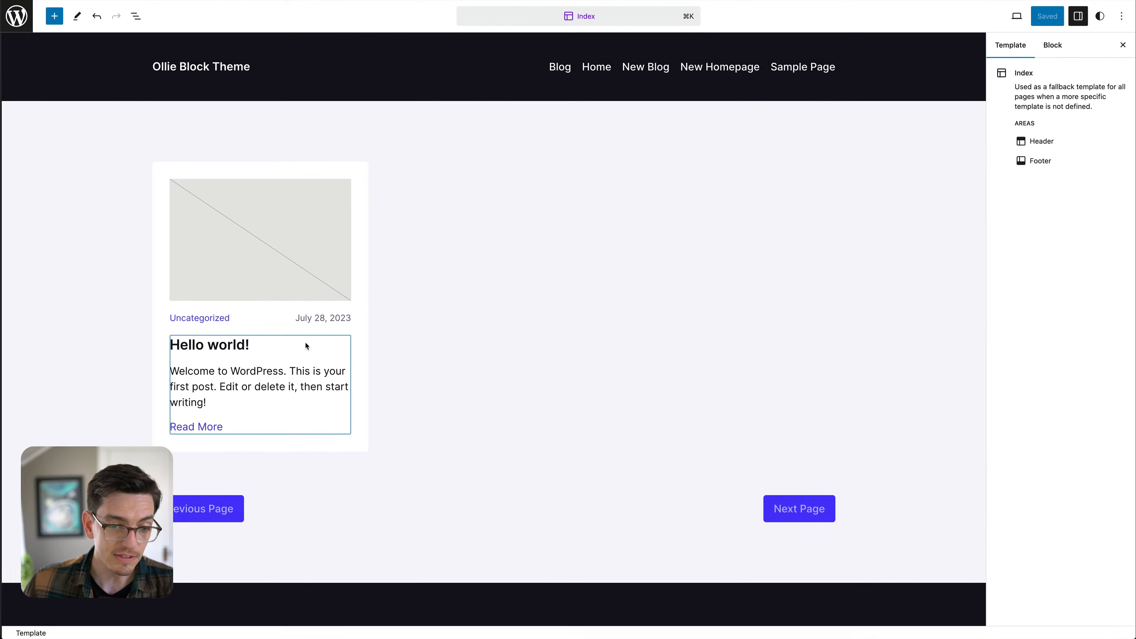
# - Try the list layout on the Index template's Post Template block and switch it back to grid
pyautogui.click(189, 141)
pyautogui.click(431, 203)
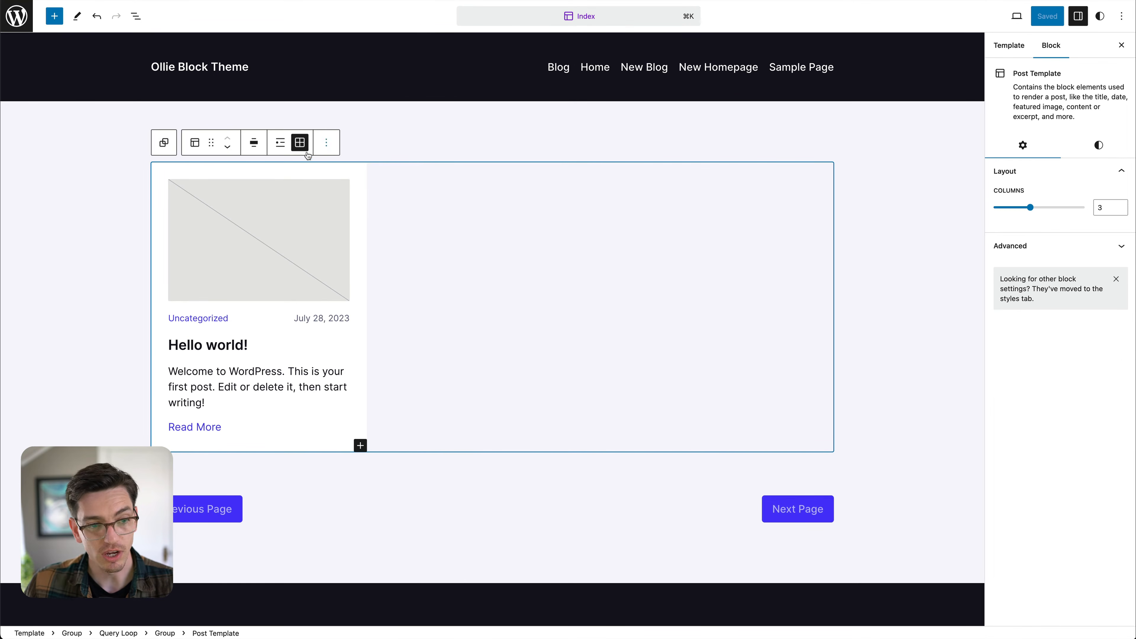
pyautogui.click(276, 142)
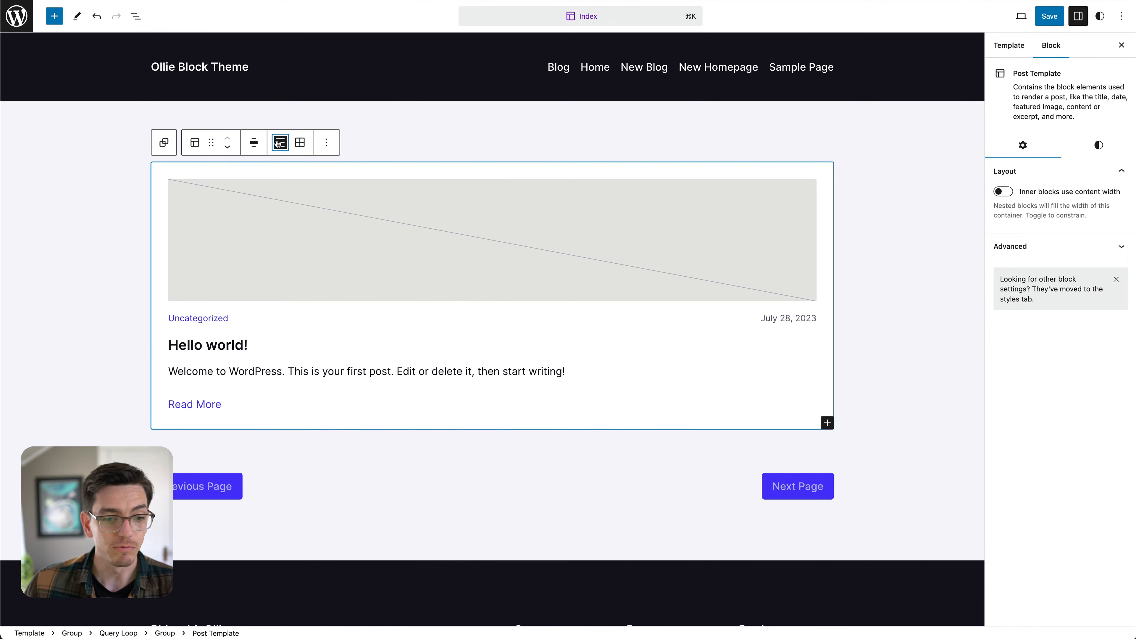
pyautogui.click(299, 145)
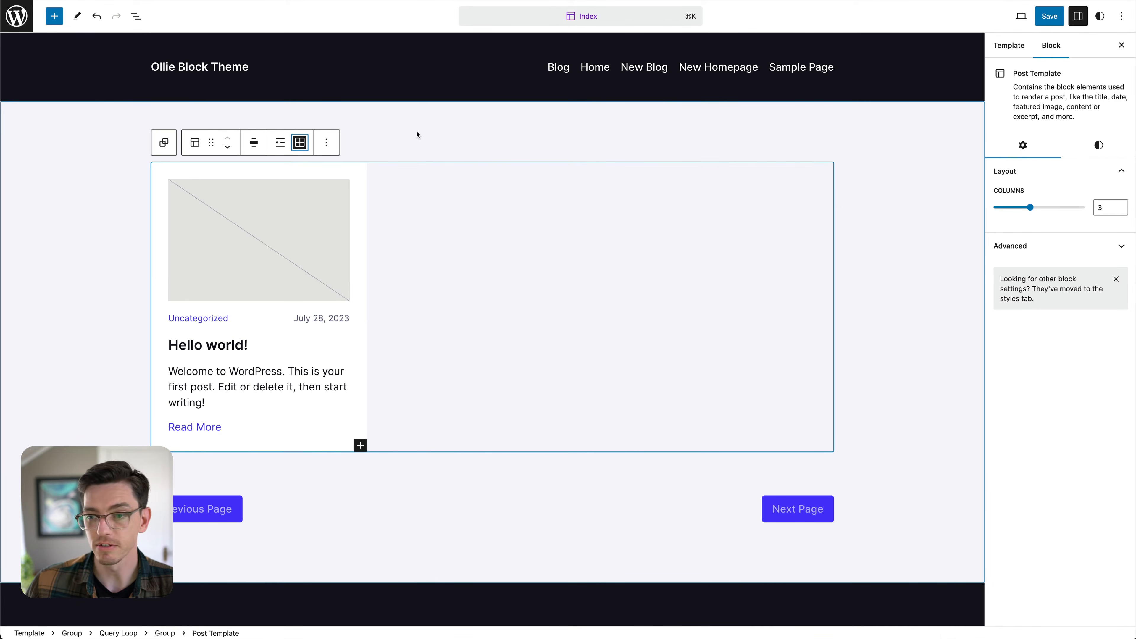
# - Try the post grid with 2 columns and restore it to 3 columns
pyautogui.click(1018, 209)
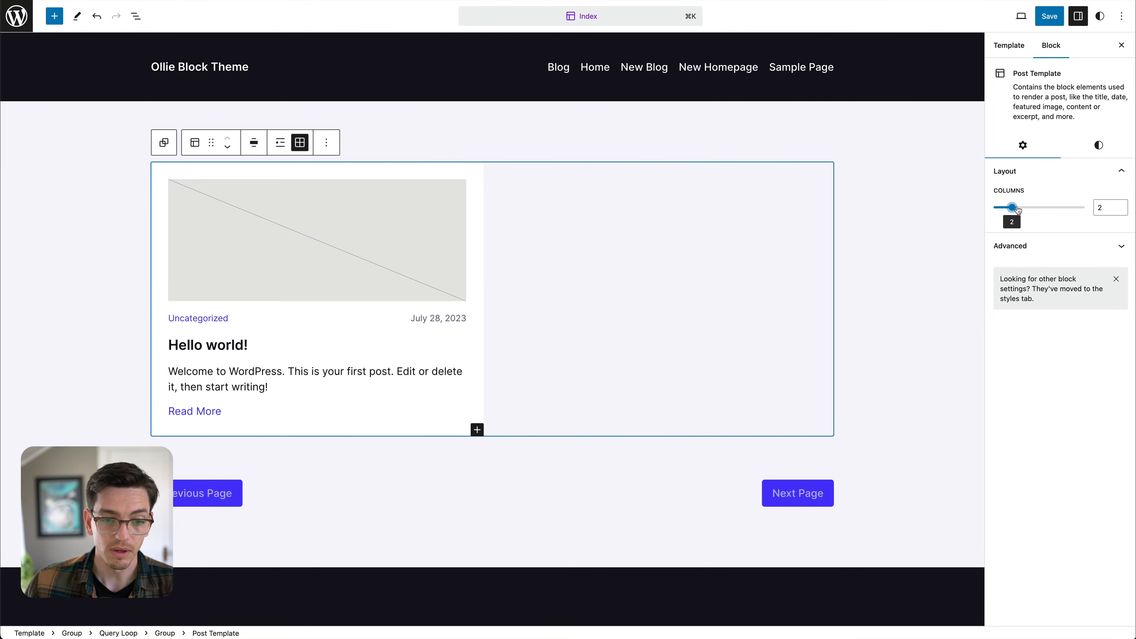
pyautogui.moveTo(1018, 208); pyautogui.dragTo(1027, 209)
pyautogui.click(864, 143)
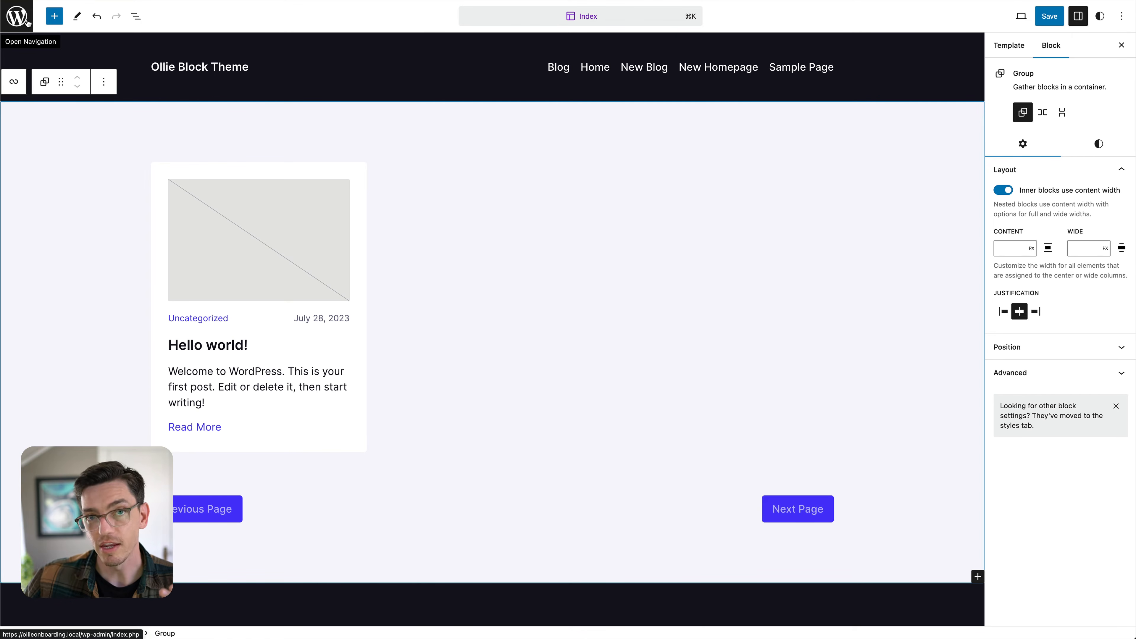
# - Leave the Index template, preview the Search Results template, and return to the templates overview
pyautogui.click(17, 16)
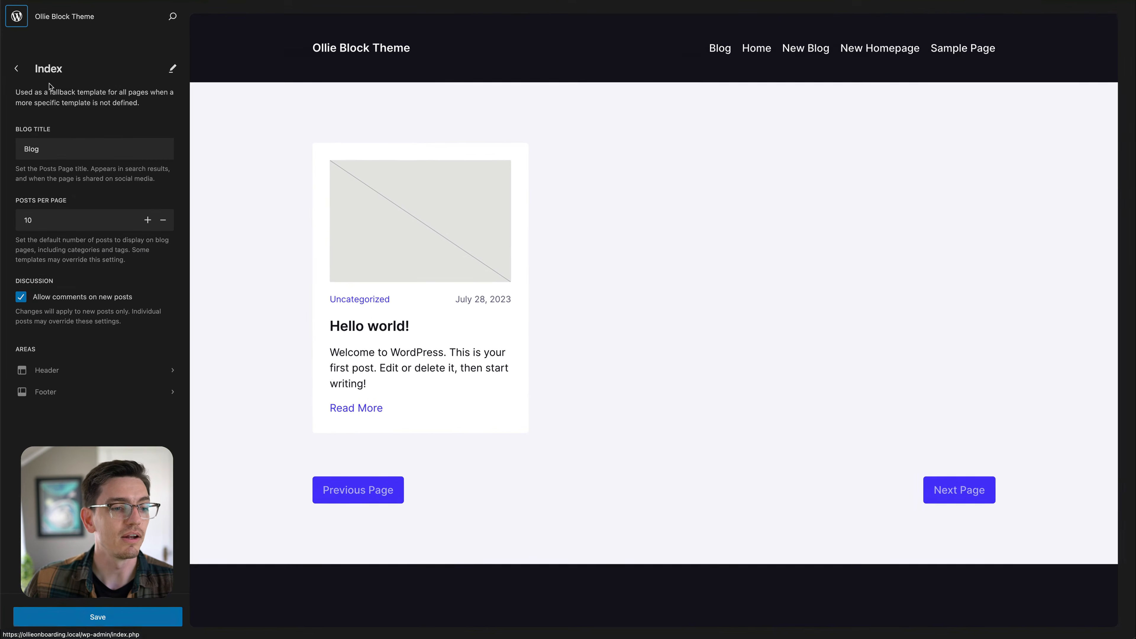
pyautogui.click(27, 79)
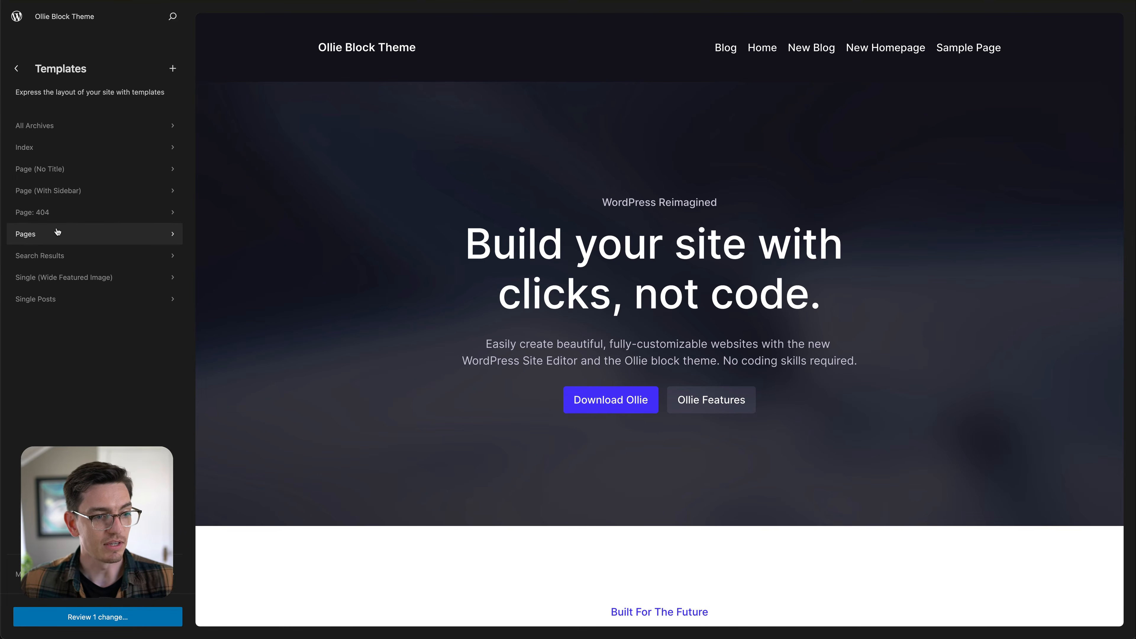
pyautogui.click(49, 256)
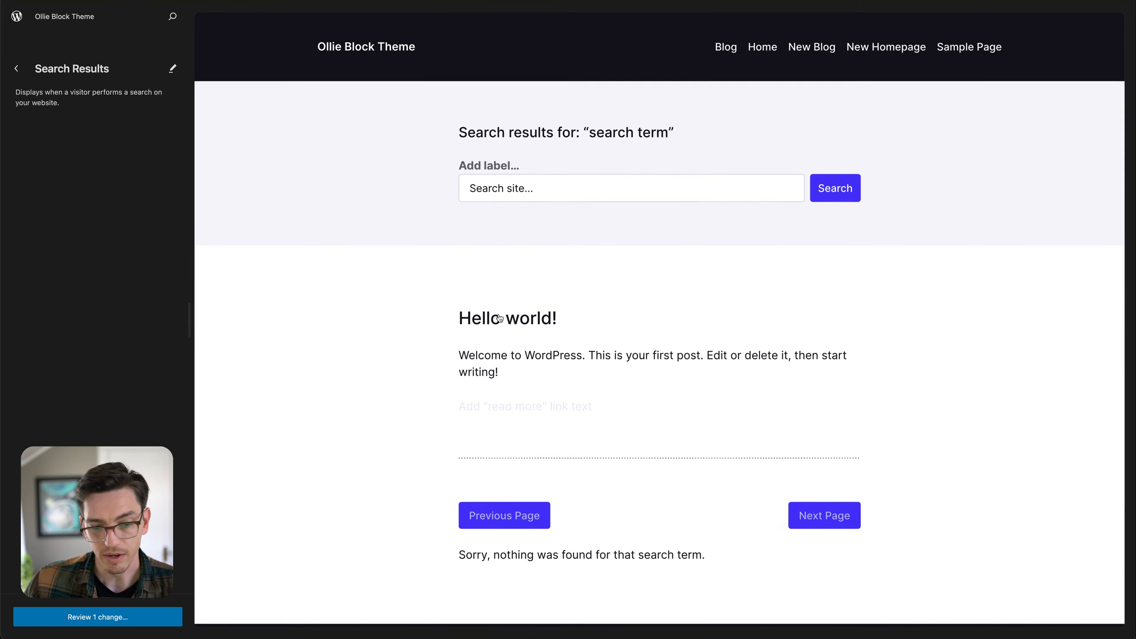
pyautogui.click(16, 68)
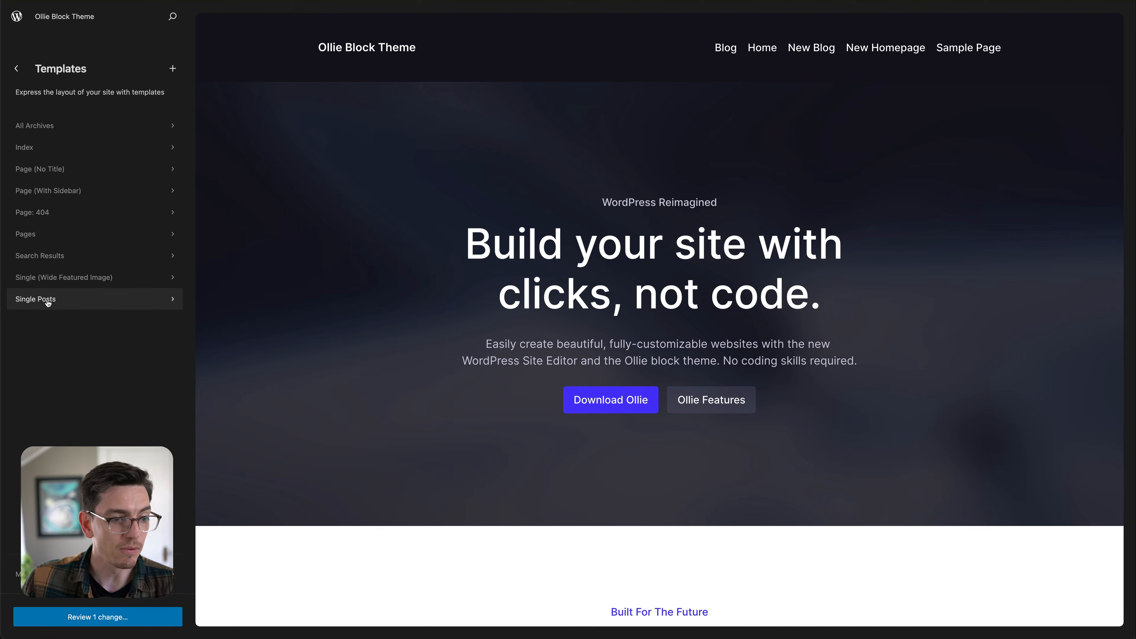
# - Open the Single Posts template for editing and move the featured image above the categories and title
pyautogui.click(48, 299)
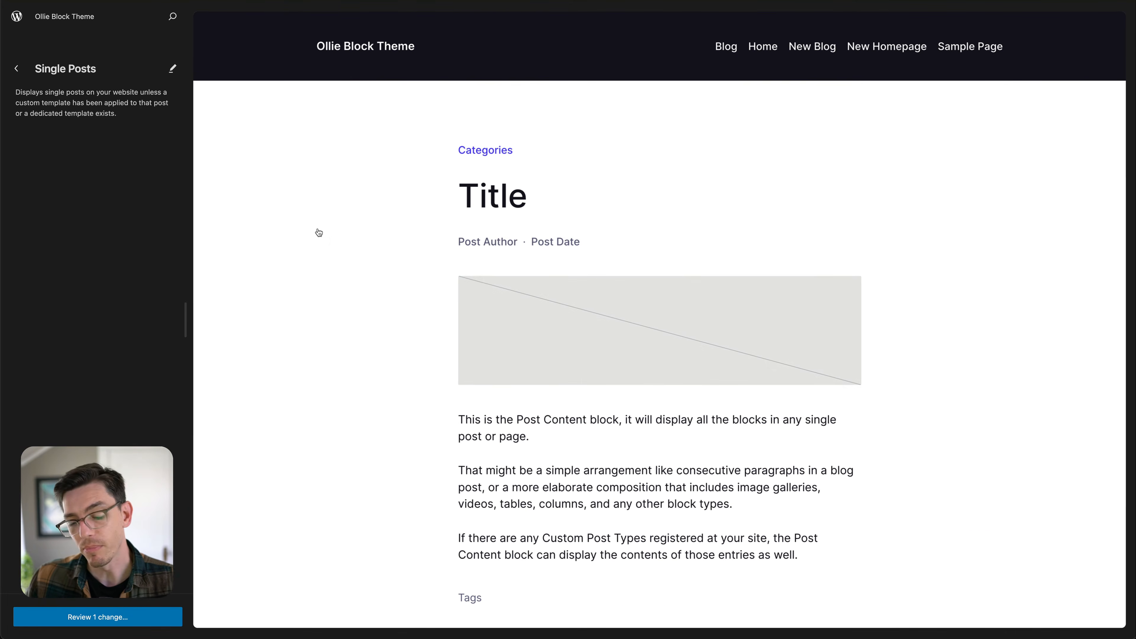
pyautogui.click(595, 192)
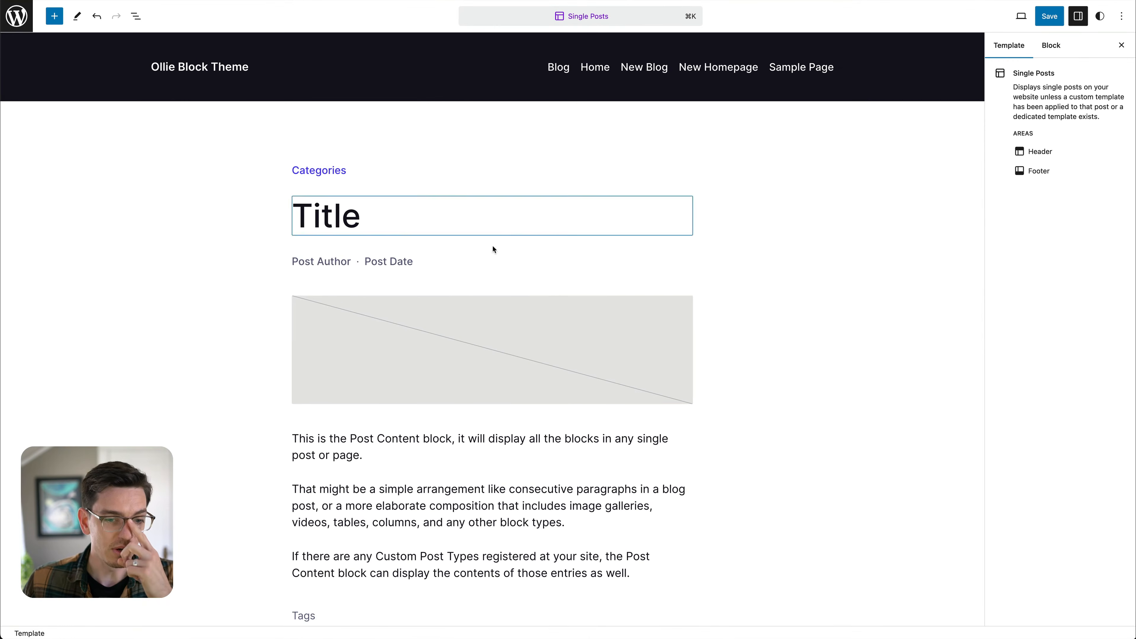
pyautogui.click(428, 320)
pyautogui.click(369, 274)
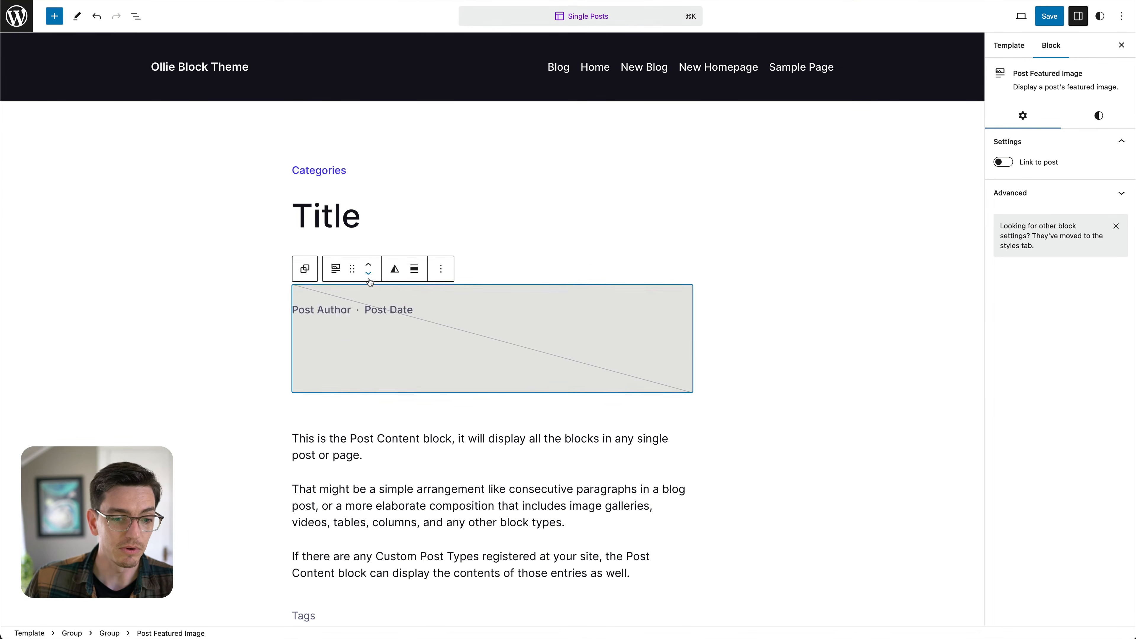
pyautogui.click(369, 240)
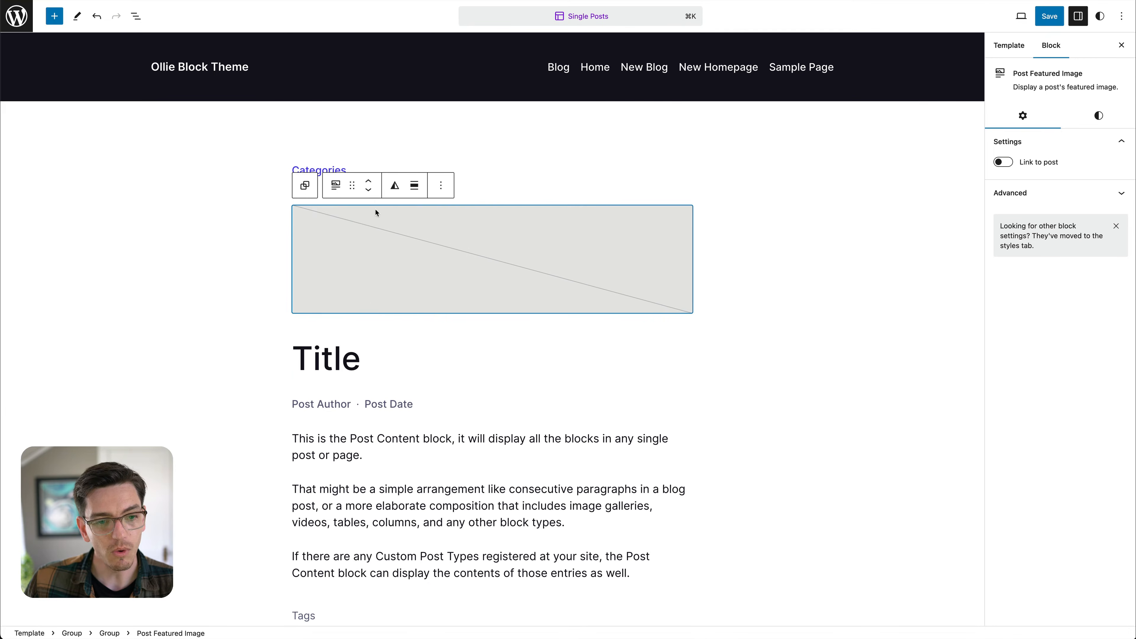
pyautogui.click(371, 186)
pyautogui.click(766, 350)
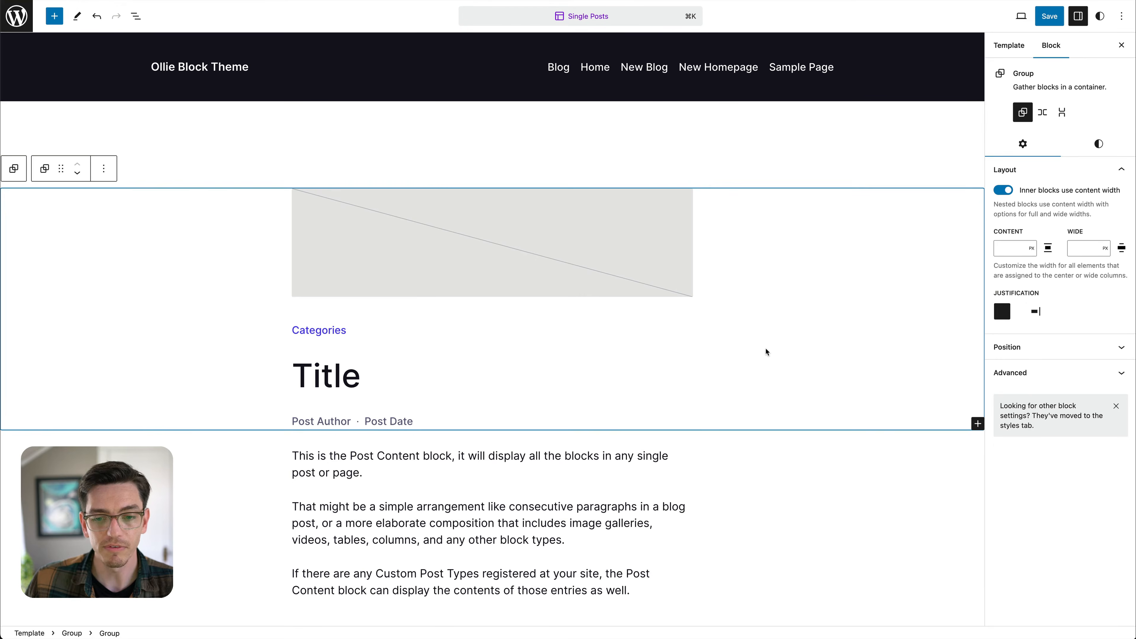
pyautogui.click(849, 538)
pyautogui.click(824, 139)
pyautogui.scroll(-2, 830, 146)
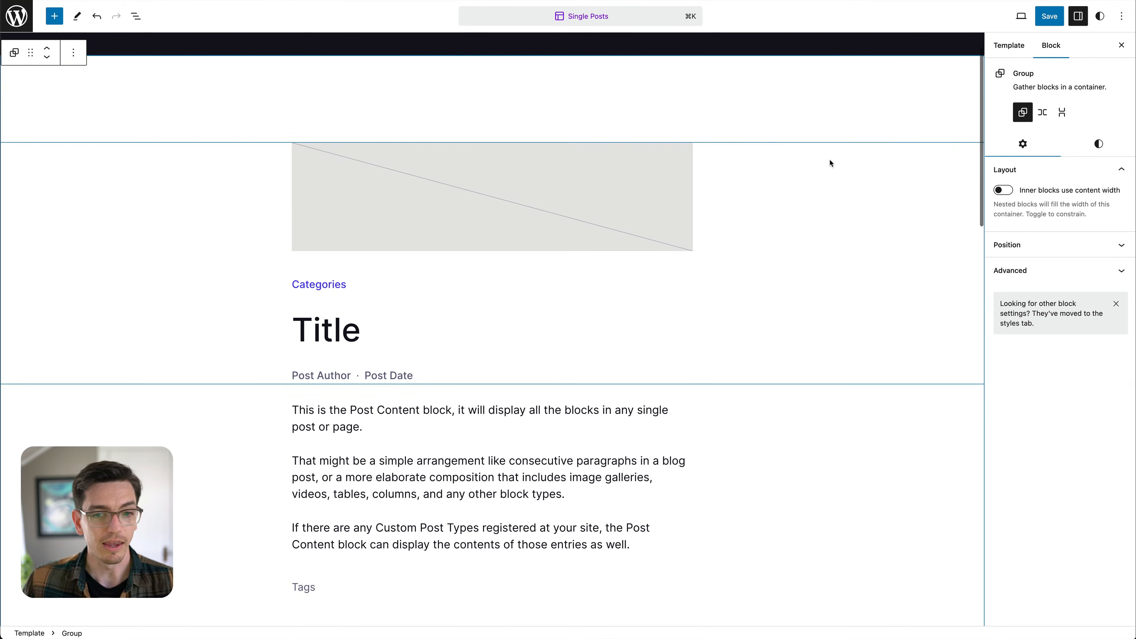
# - Save the changes to the Index and Single Posts templates and return to the templates overview
pyautogui.click(1050, 16)
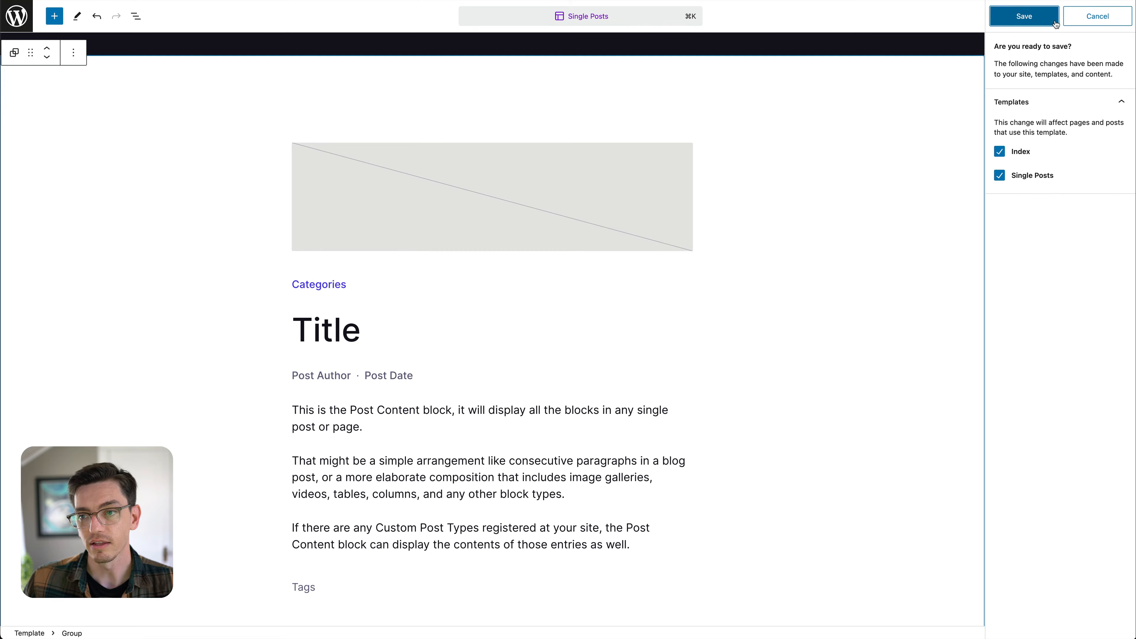
pyautogui.click(1028, 19)
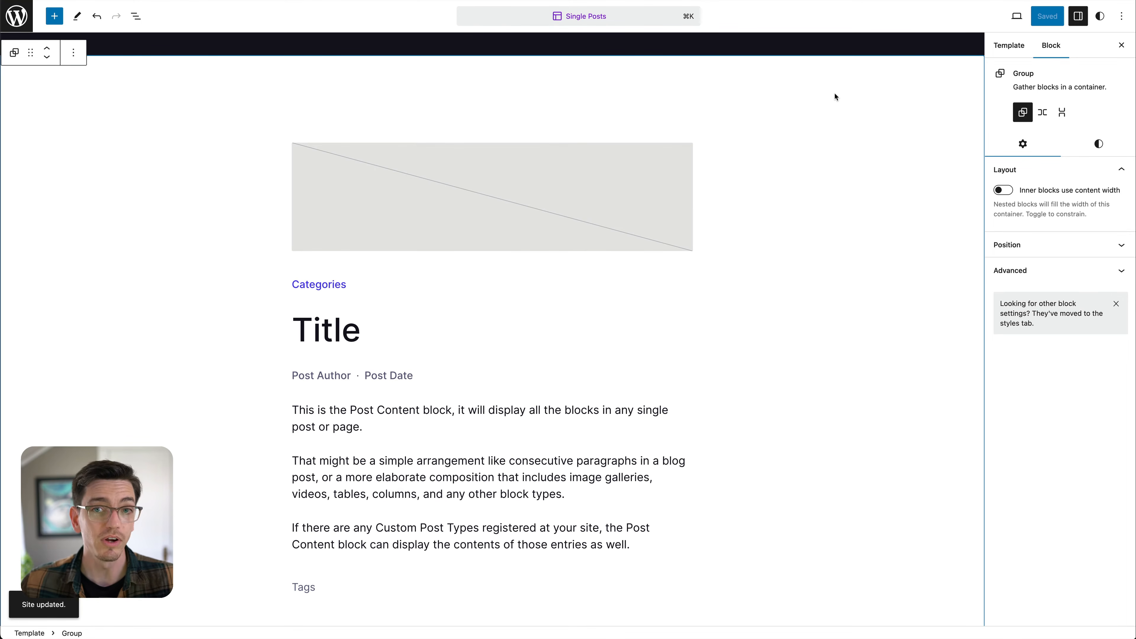
pyautogui.click(16, 16)
pyautogui.click(14, 73)
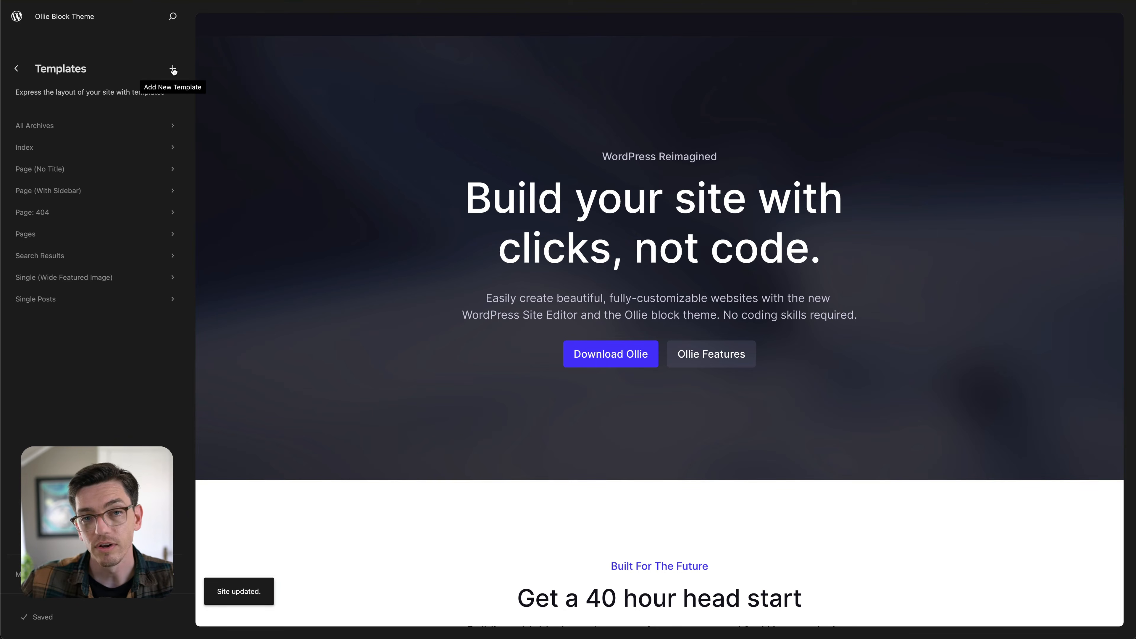
# - Leave the templates overview, open the site's pattern library and look through the Pages category
pyautogui.click(17, 70)
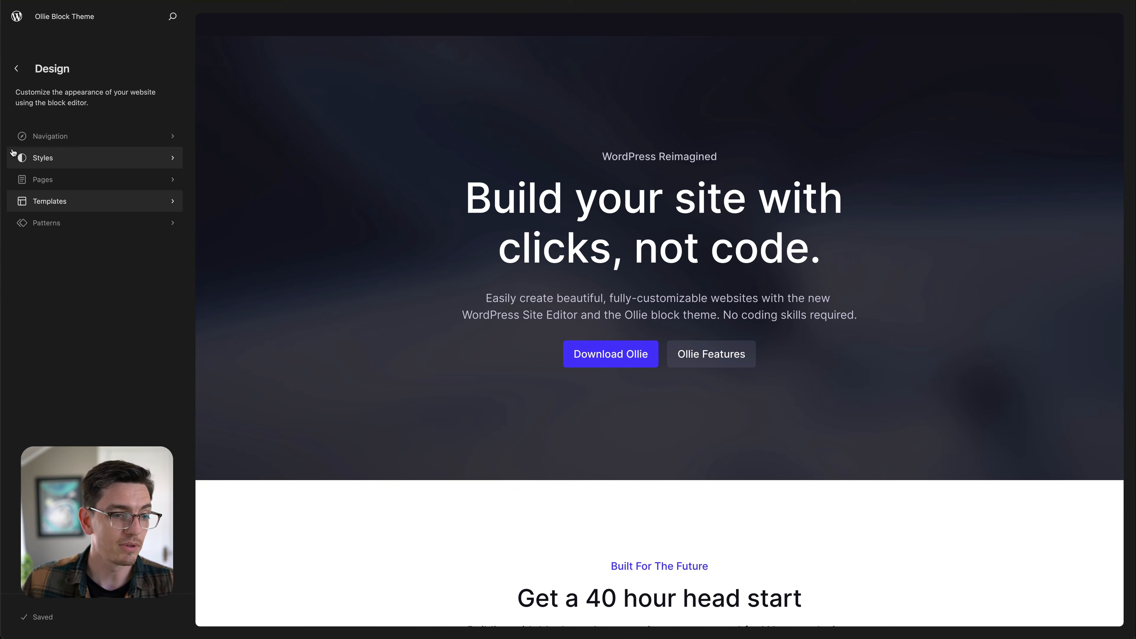
pyautogui.click(74, 228)
pyautogui.moveTo(64, 282)
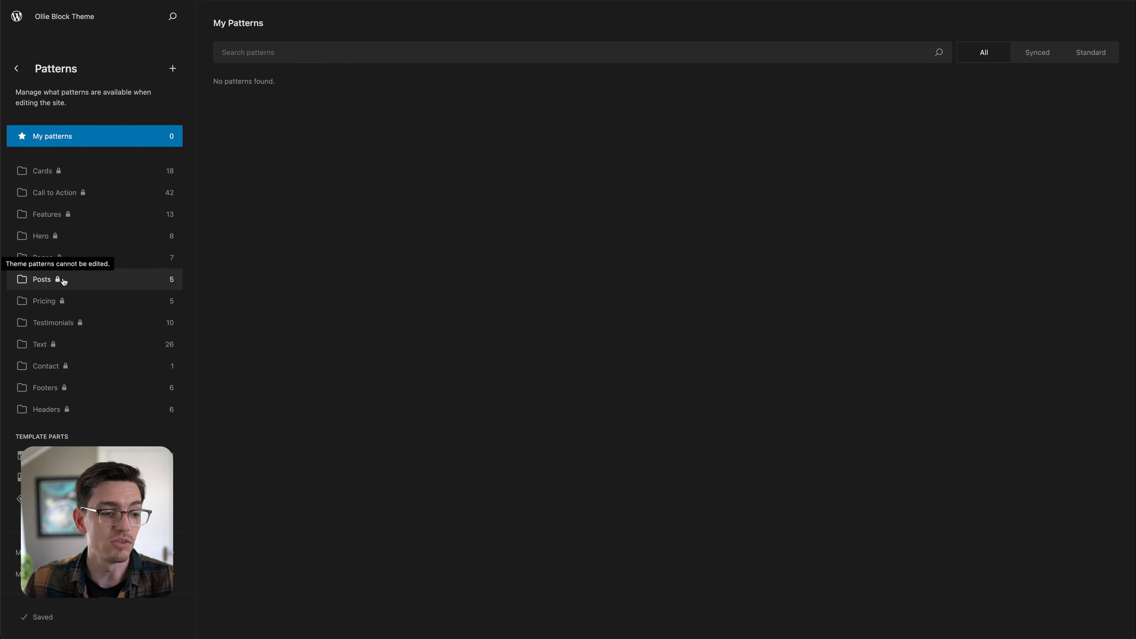
pyautogui.click(80, 256)
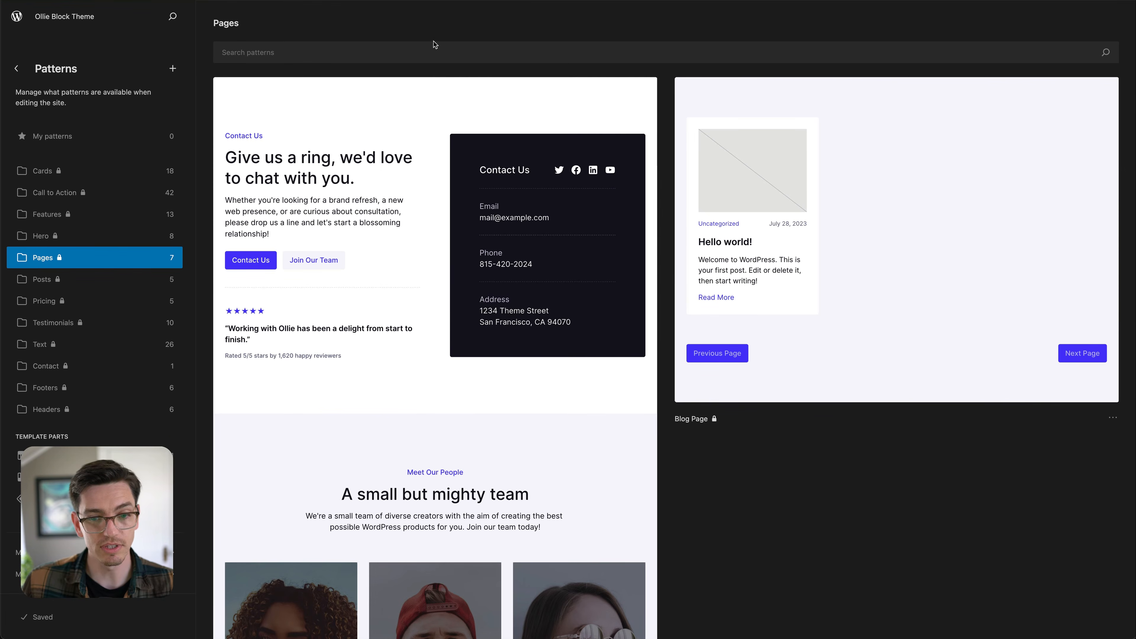
pyautogui.scroll(-15, 598, 301)
pyautogui.scroll(-5, 653, 306)
pyautogui.scroll(20, 533, 360)
pyautogui.scroll(1, 533, 359)
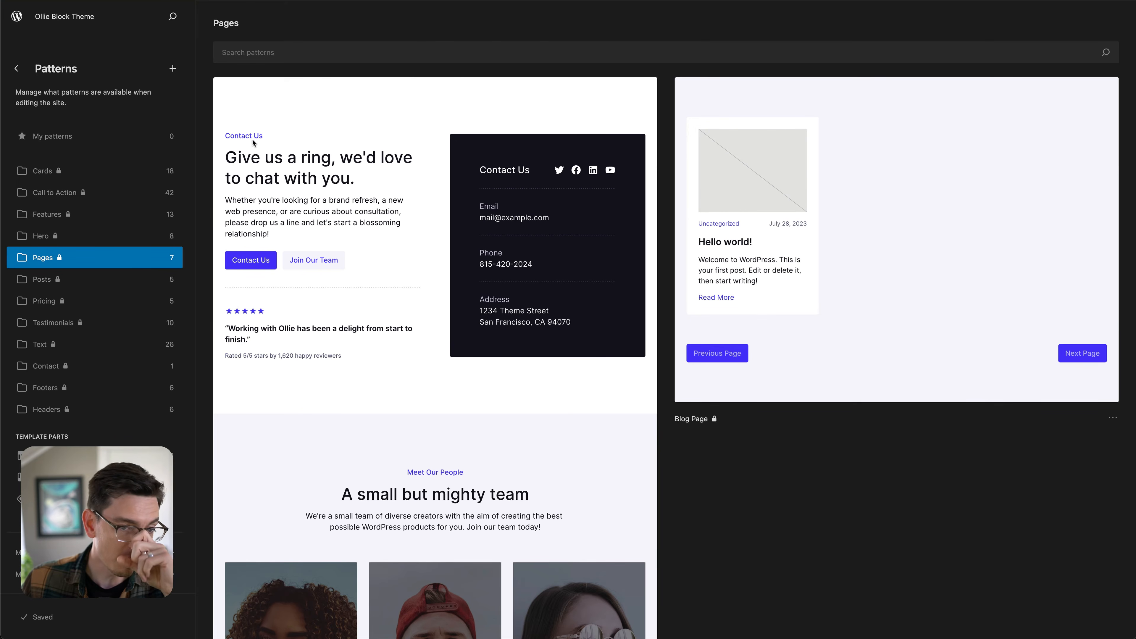
# - Browse the theme's Cards patterns down to the post list and pricing table cards
pyautogui.click(107, 177)
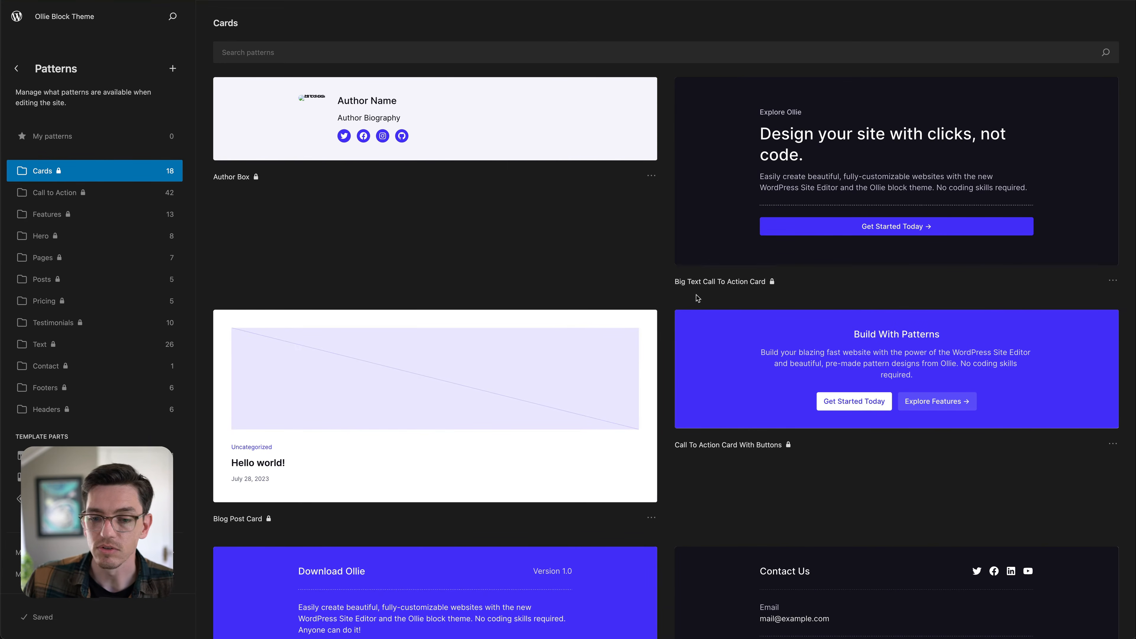
pyautogui.scroll(-7, 670, 299)
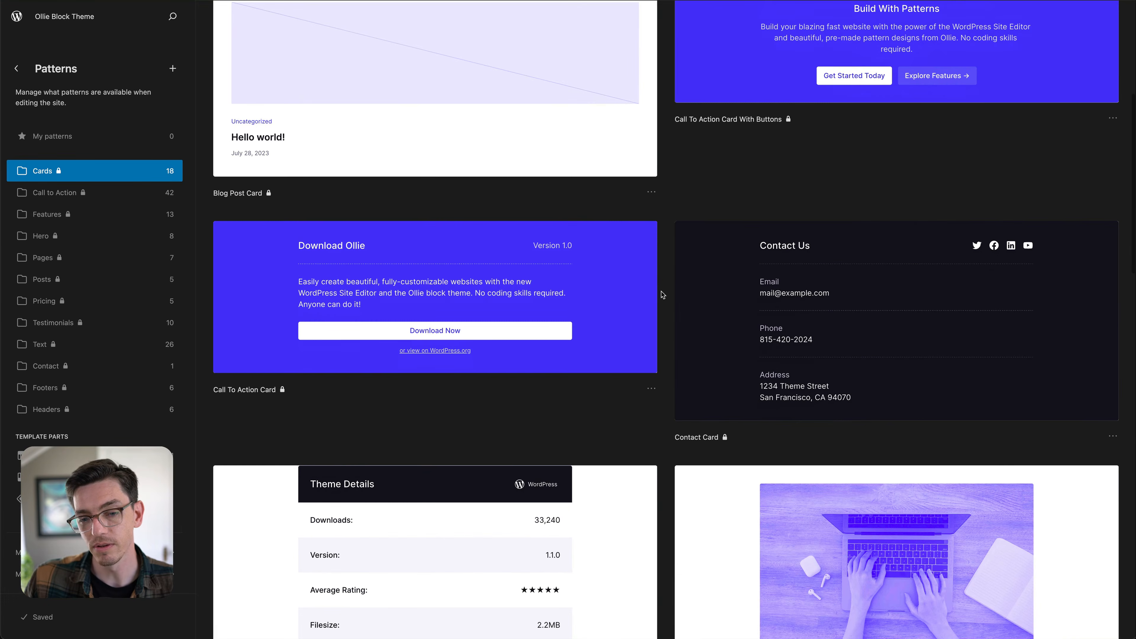
pyautogui.scroll(-2, 663, 293)
pyautogui.scroll(1, 663, 293)
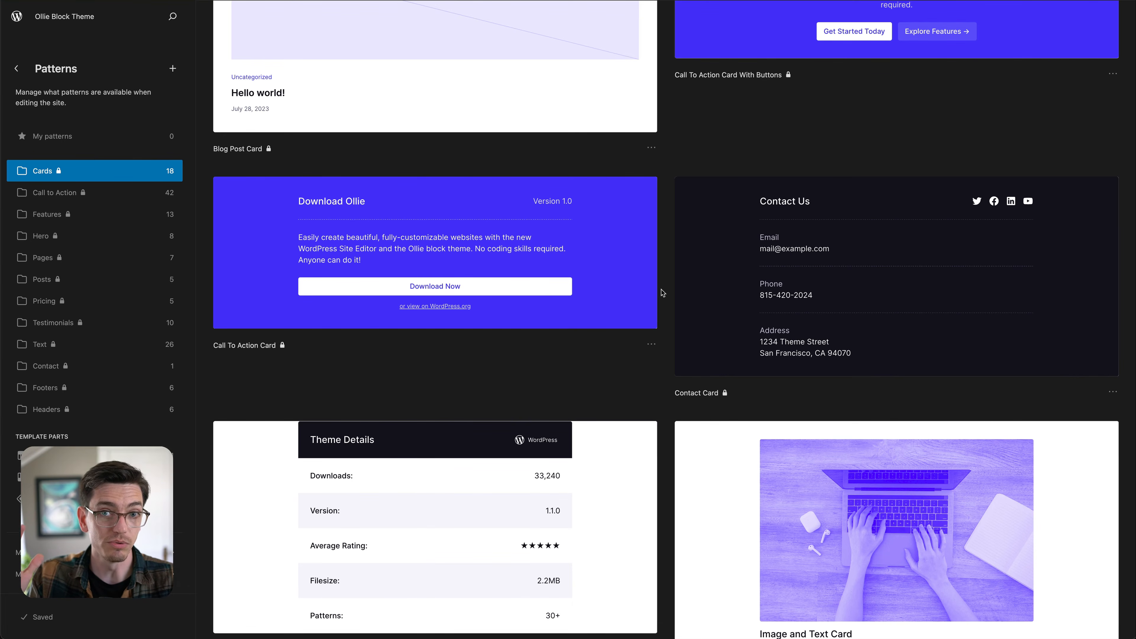
pyautogui.scroll(-10, 663, 293)
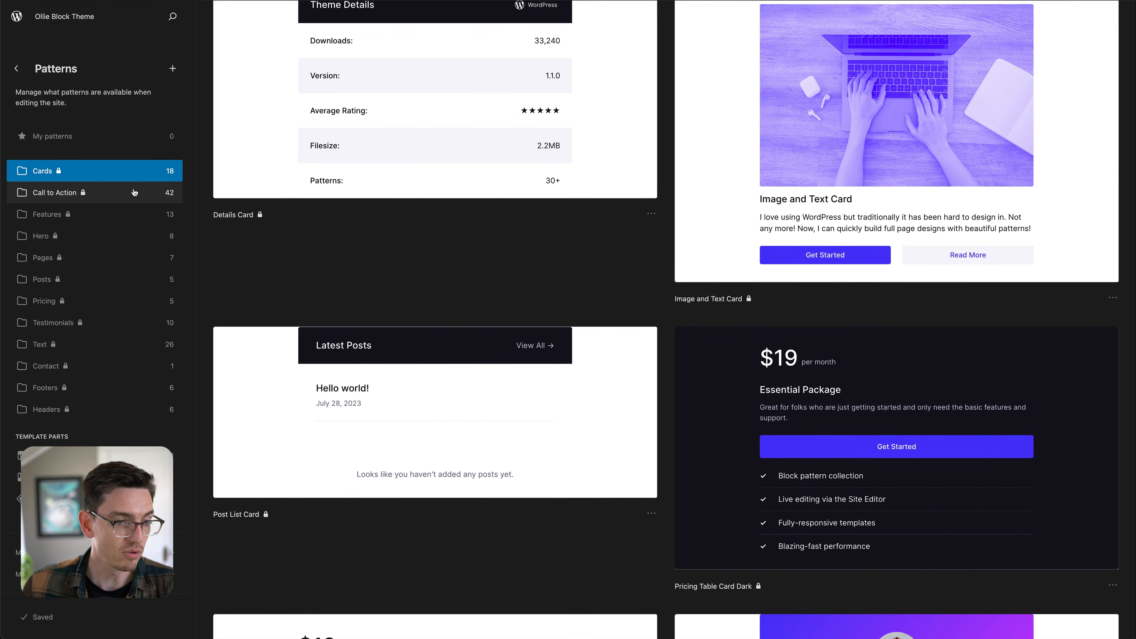
# - Look through the Call to Action, Pricing, Footers and Text pattern categories
pyautogui.click(151, 193)
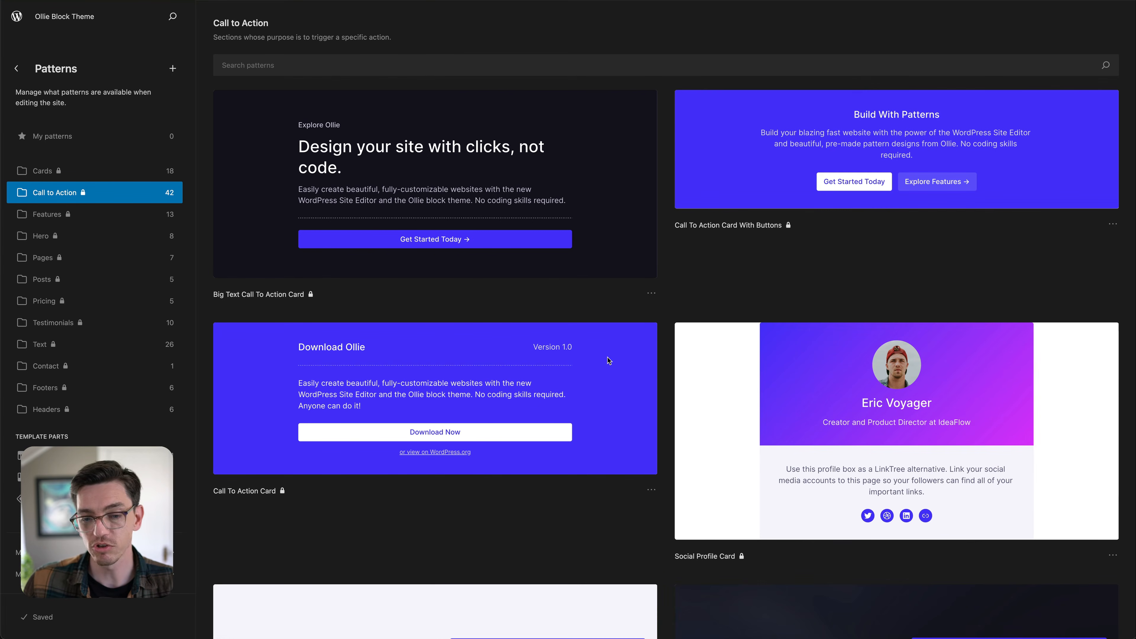
pyautogui.click(109, 301)
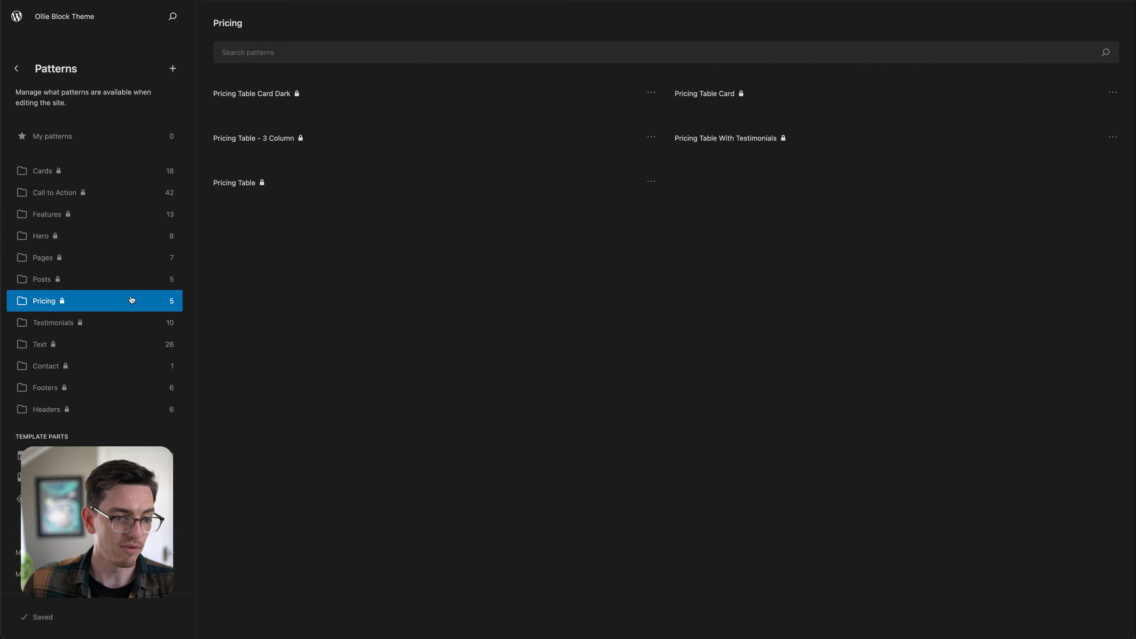
pyautogui.scroll(-6, 662, 366)
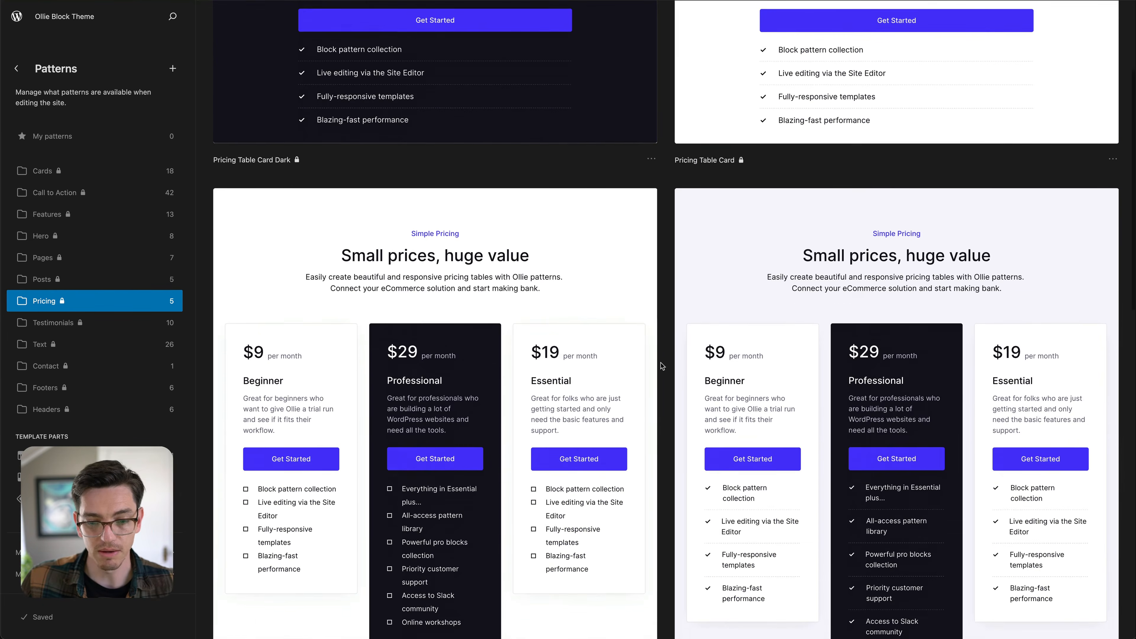
pyautogui.scroll(6, 662, 367)
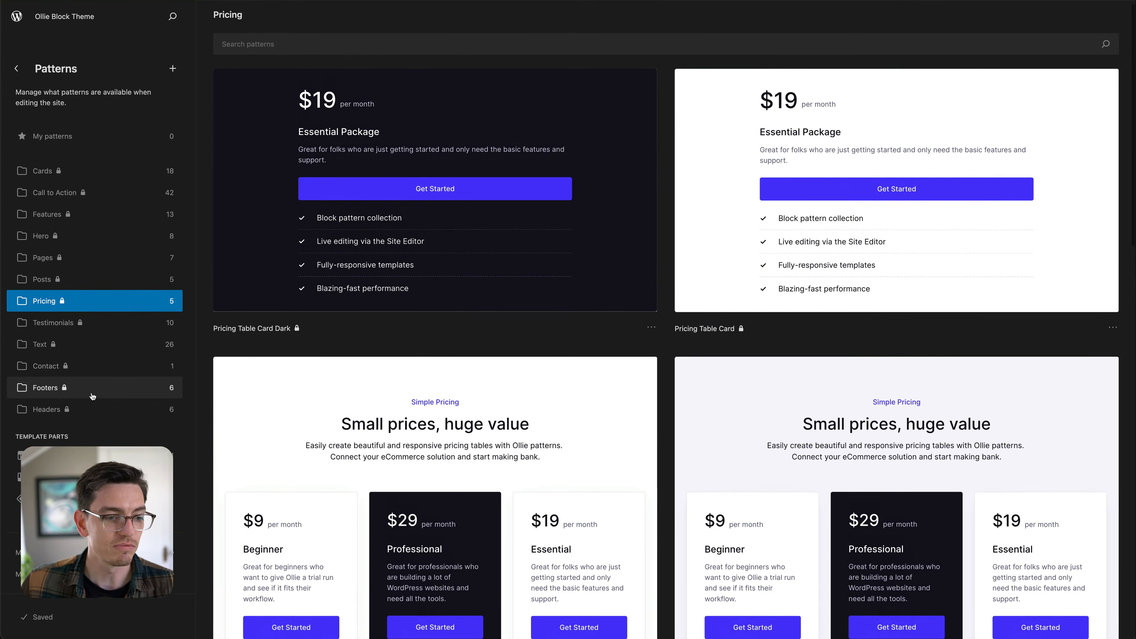
pyautogui.click(92, 388)
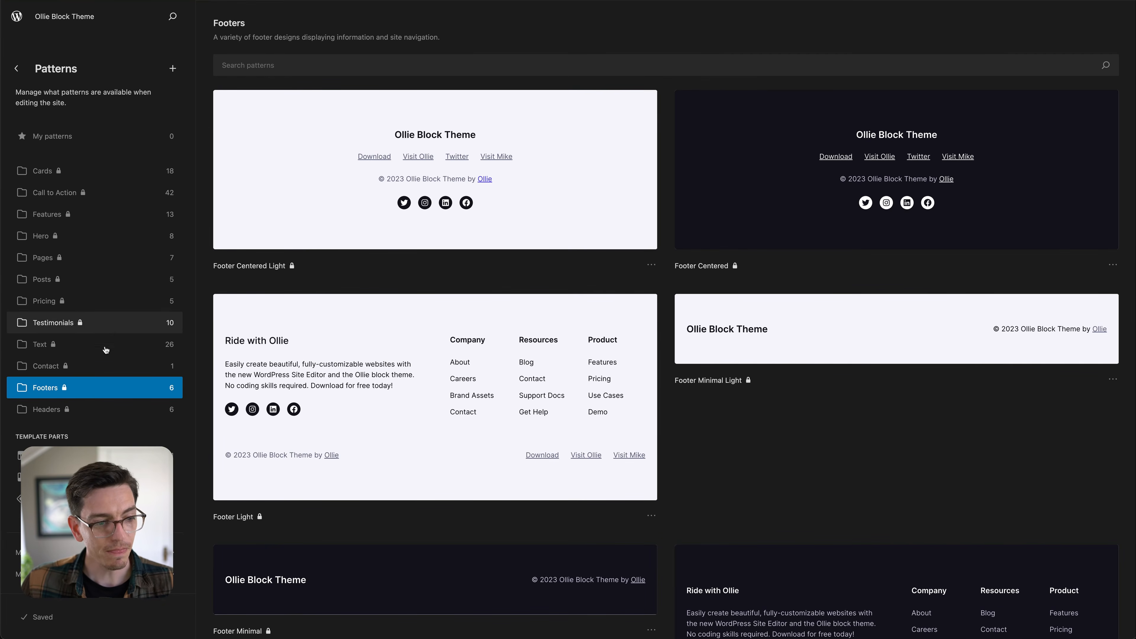
pyautogui.click(103, 344)
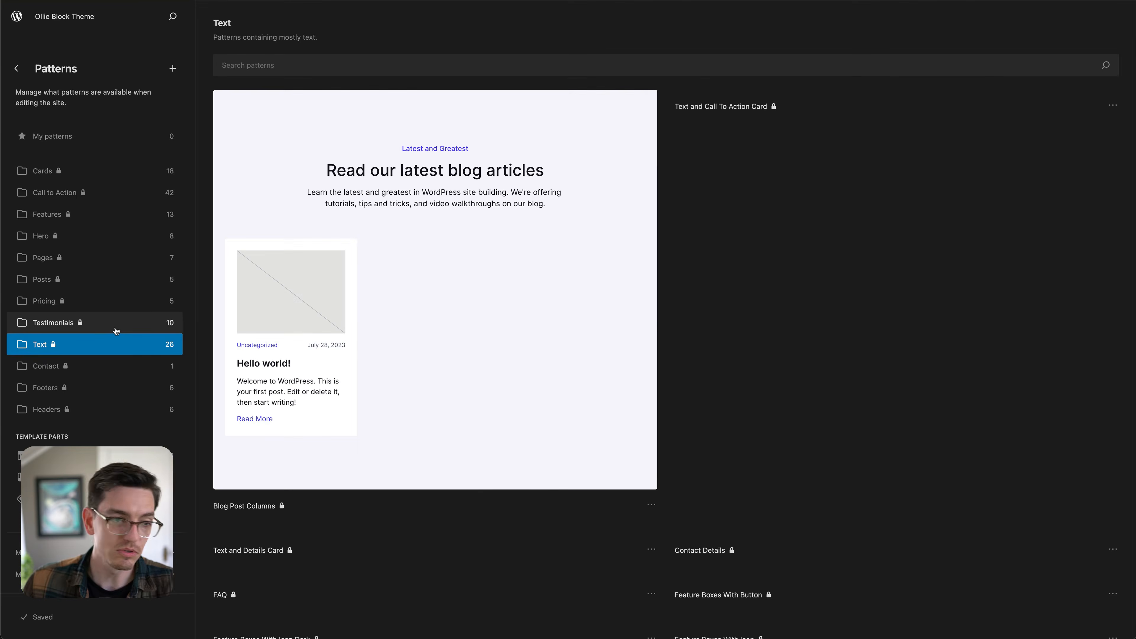